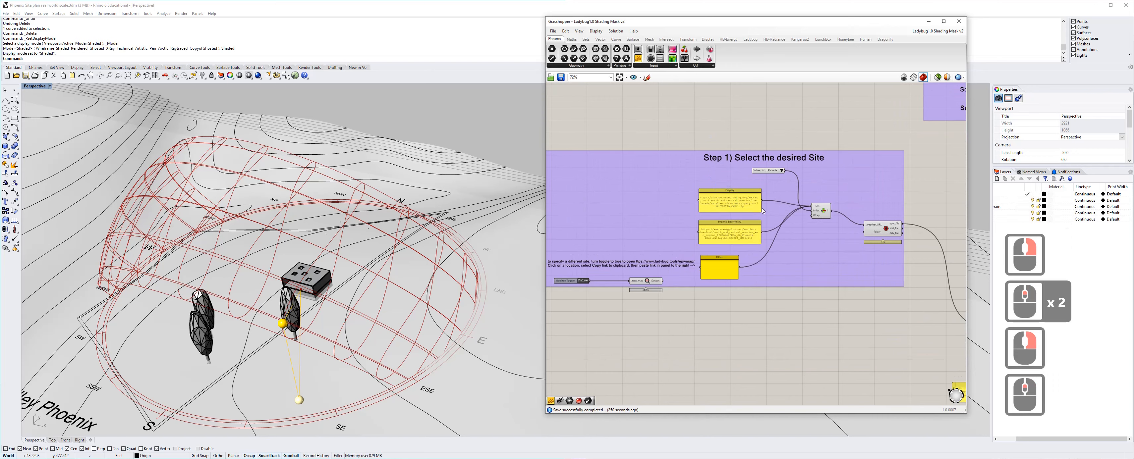
- Switch the site selection to Calgary to preview its sun path, and return it to Phoenix
click(782, 170)
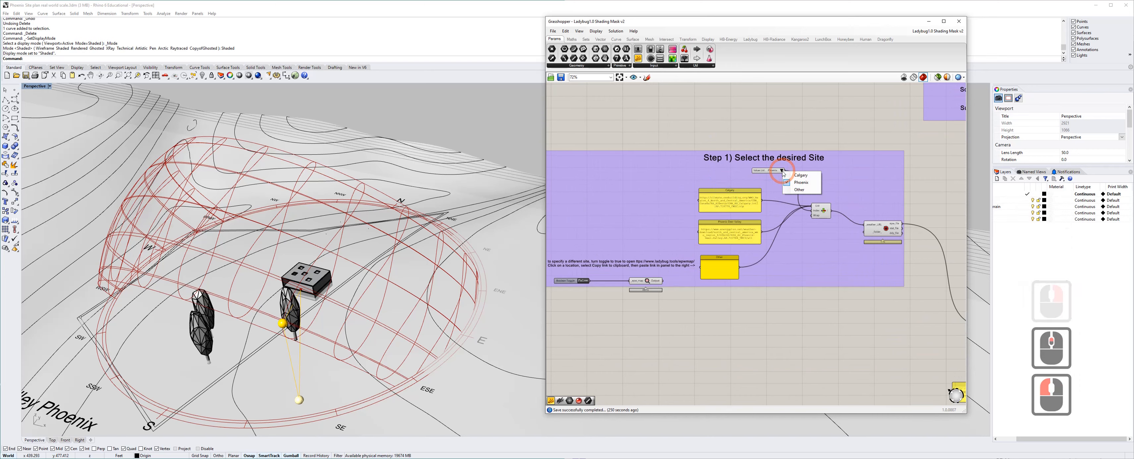
click(800, 175)
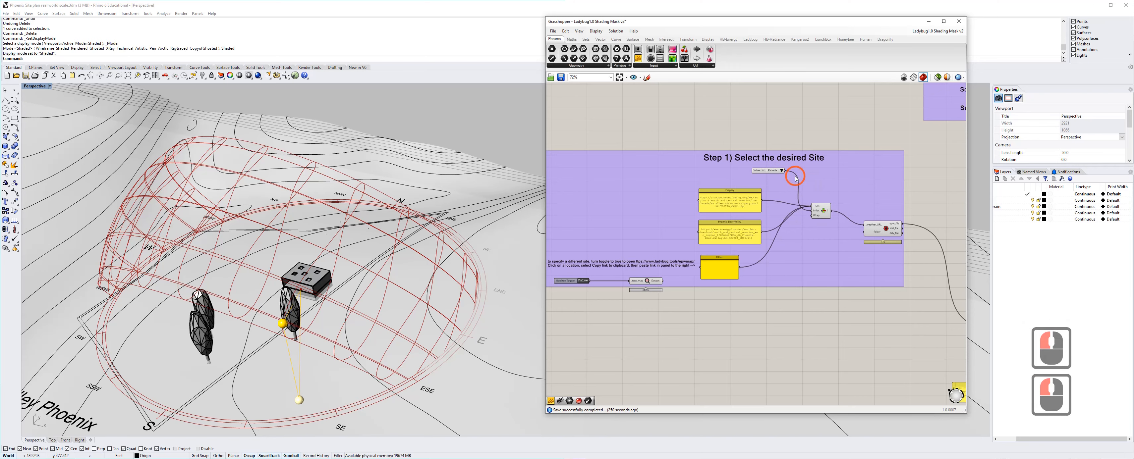
click(780, 171)
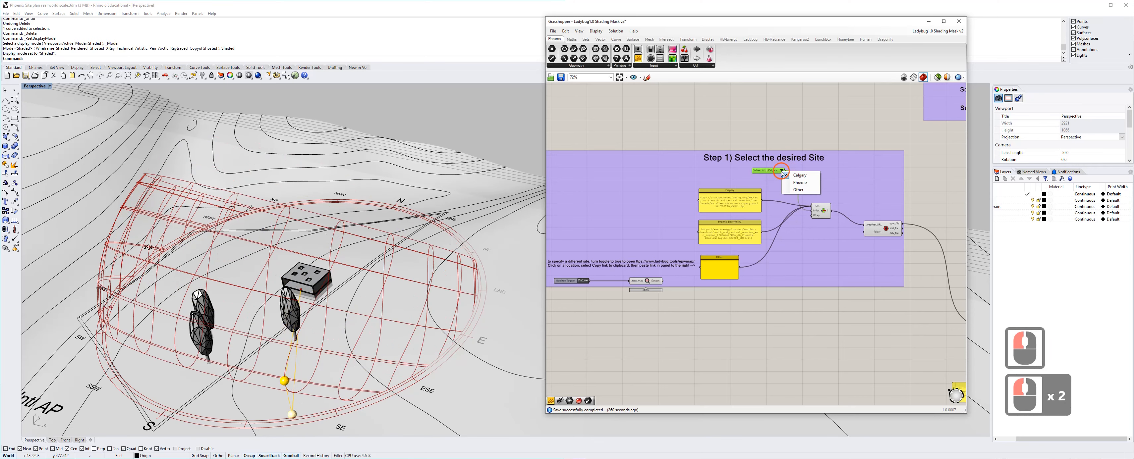
click(800, 183)
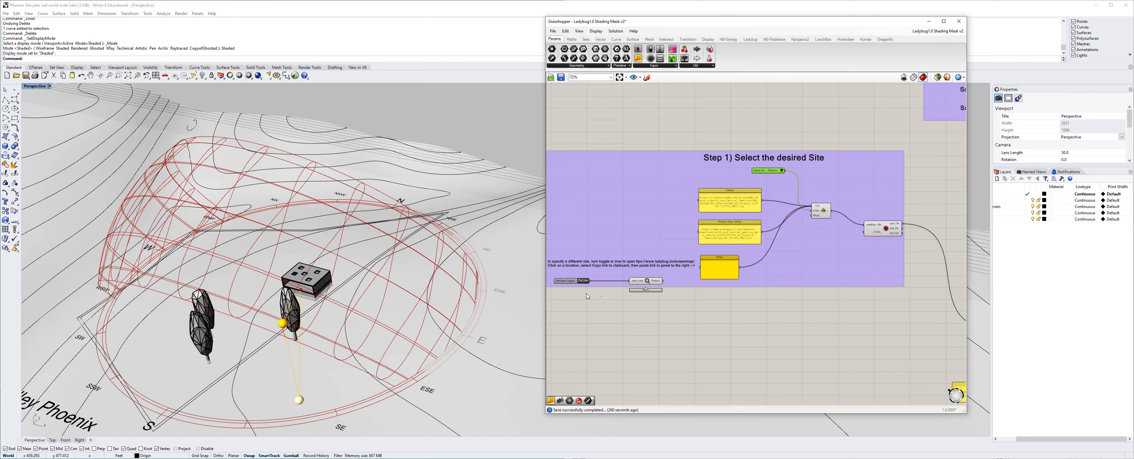
- Enable the 2D sun path component so its projected diagram displays together with the 3D sun path
right_drag(585, 317, 612, 311)
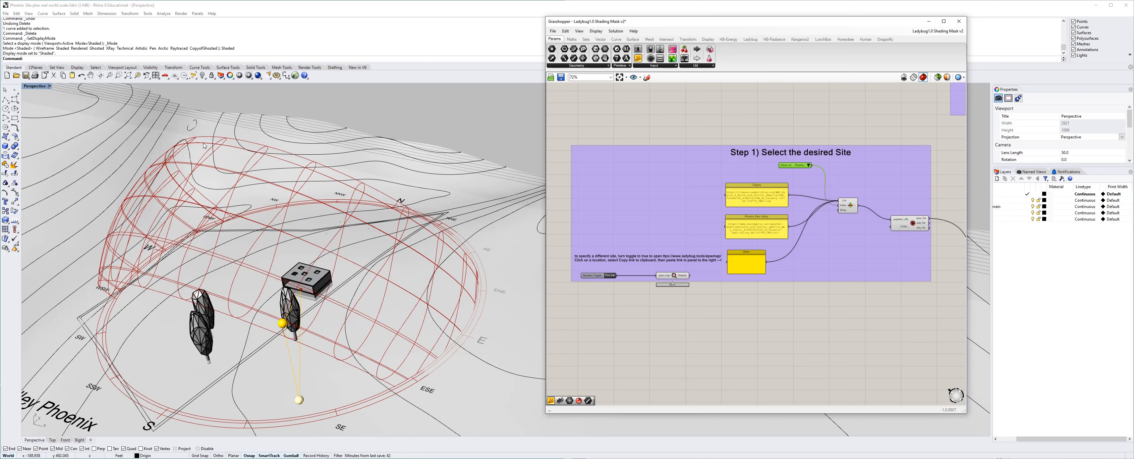
right_drag(878, 123, 726, 150)
scroll(773, 181, down, 2)
right_drag(813, 197, 621, 248)
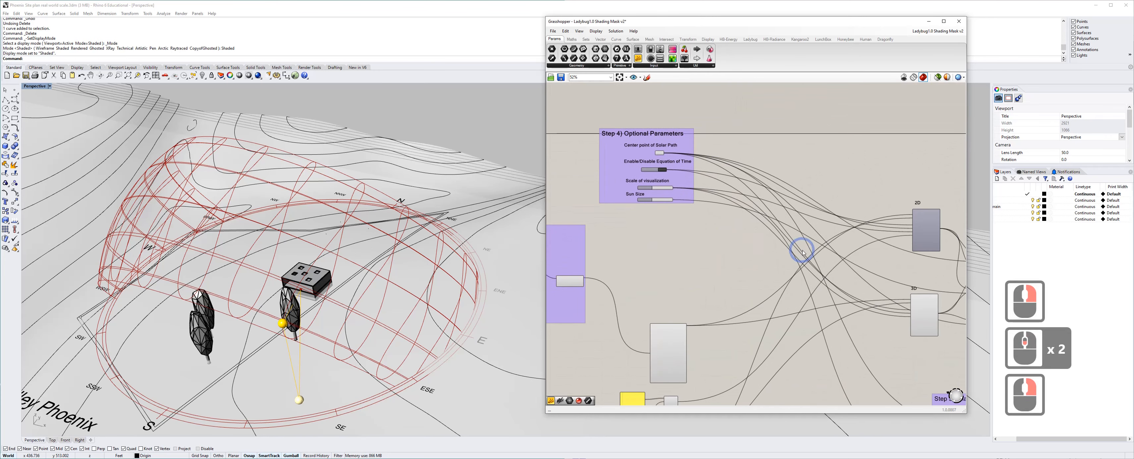
scroll(810, 253, up, 3)
right_drag(869, 180, 627, 121)
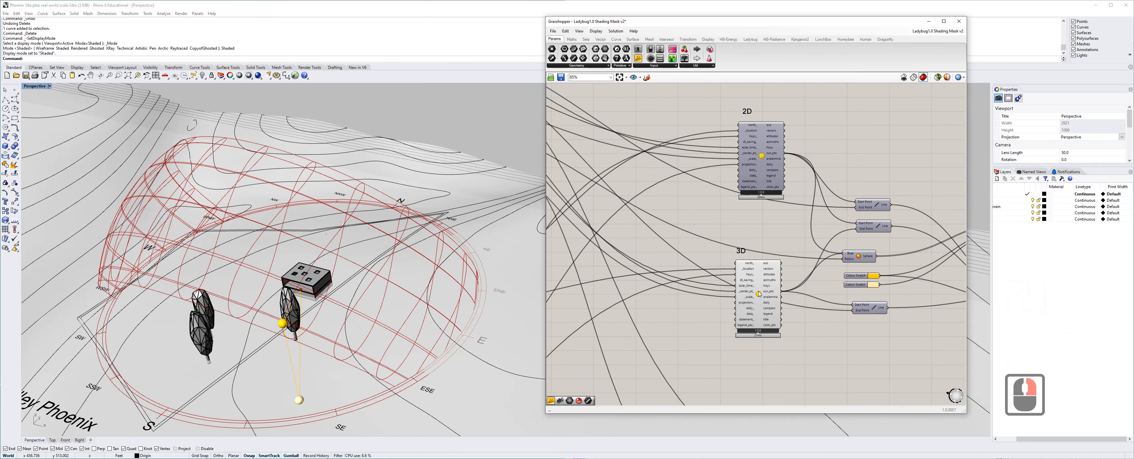
click(758, 294)
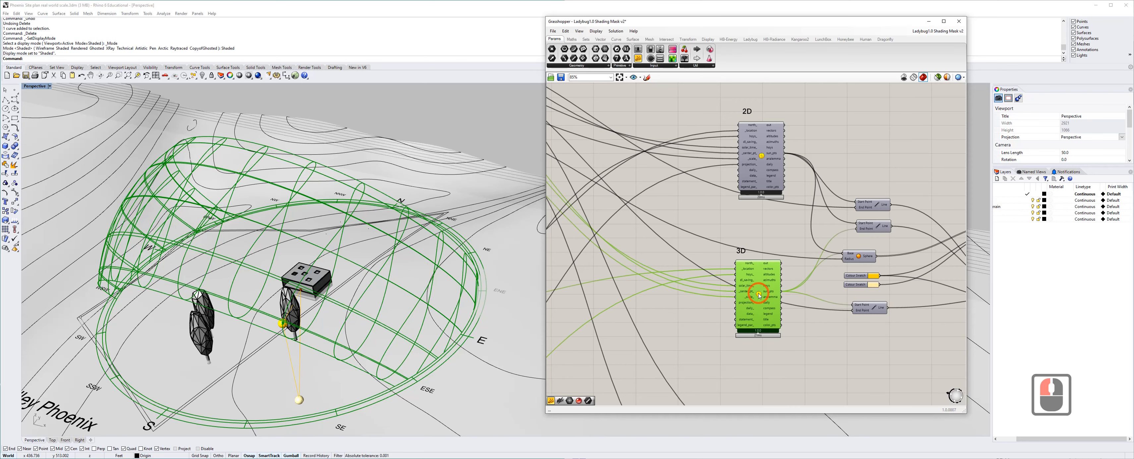
click(761, 154)
right_click(762, 156)
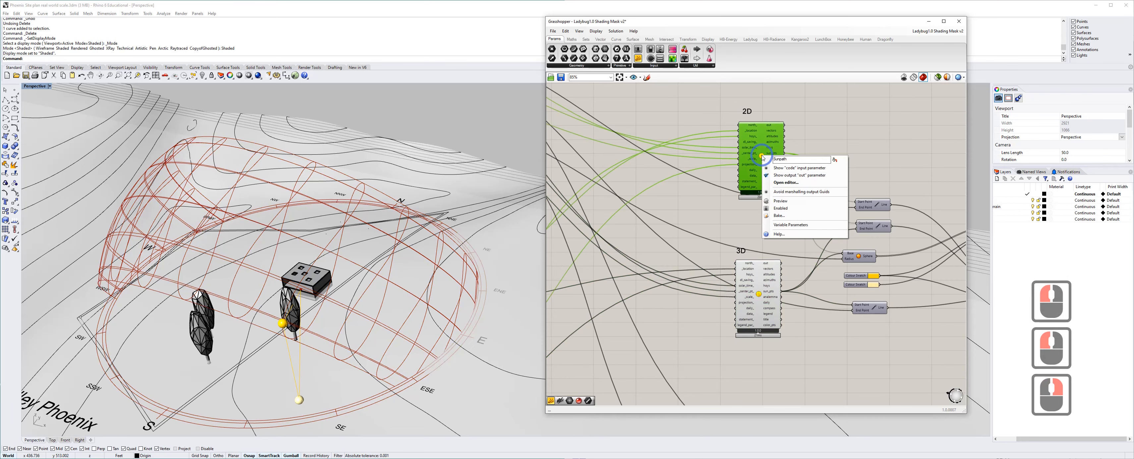
click(797, 205)
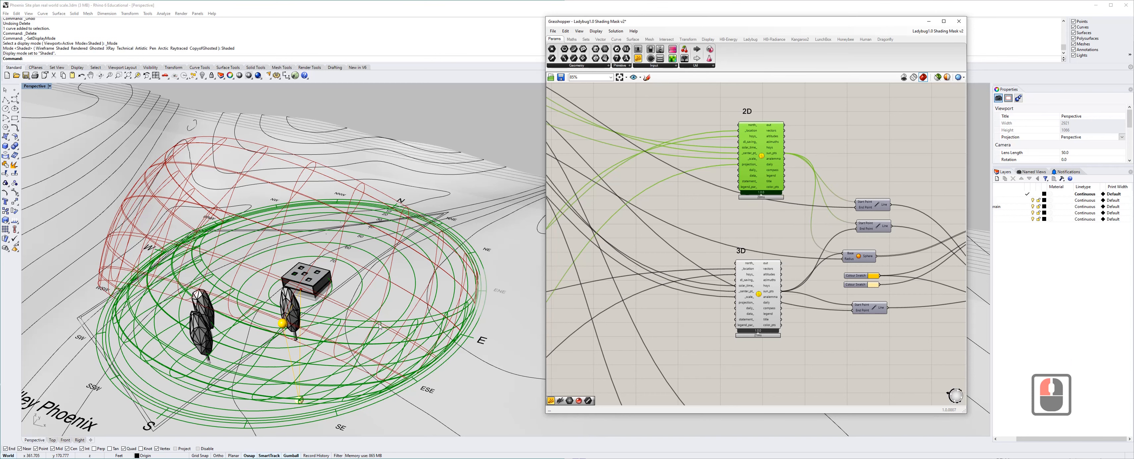
click(444, 110)
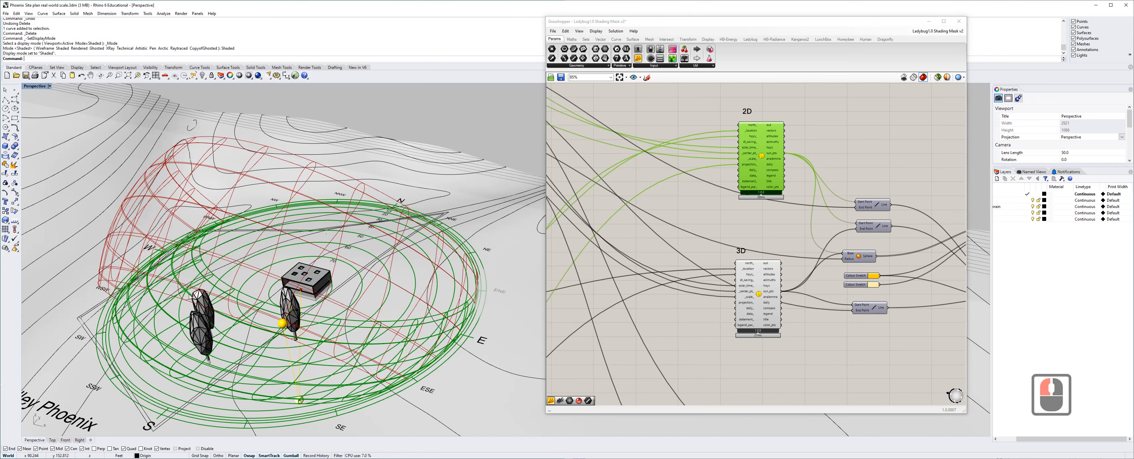
click(462, 112)
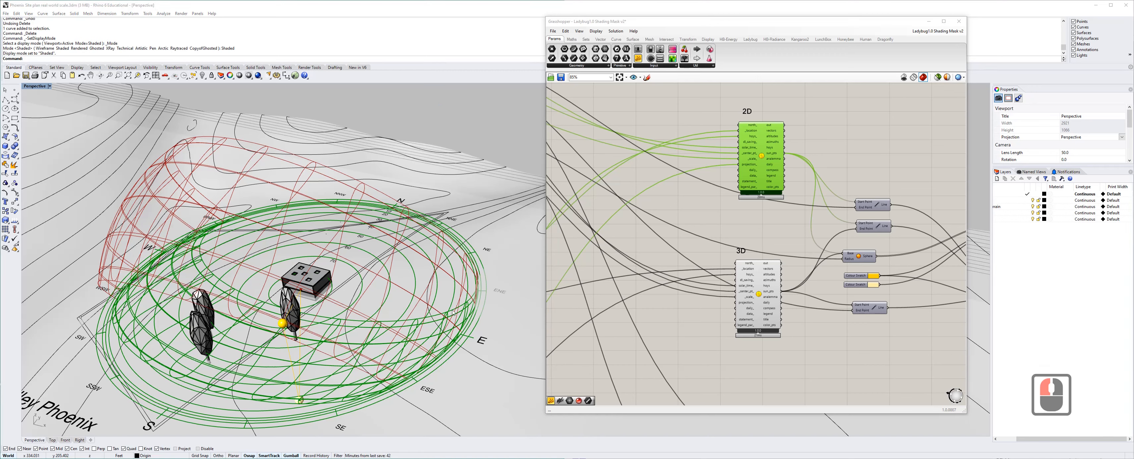
mouse_move(482, 291)
mouse_down()
mouse_move(419, 316)
mouse_move(352, 317)
mouse_move(257, 294)
mouse_move(206, 242)
mouse_up()
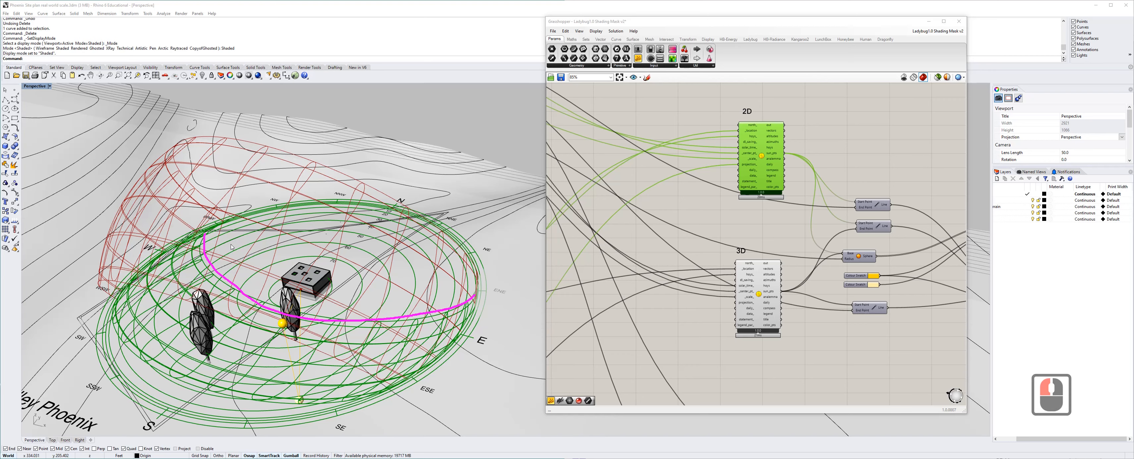
mouse_move(229, 239)
mouse_down()
mouse_move(222, 251)
mouse_move(265, 234)
mouse_up()
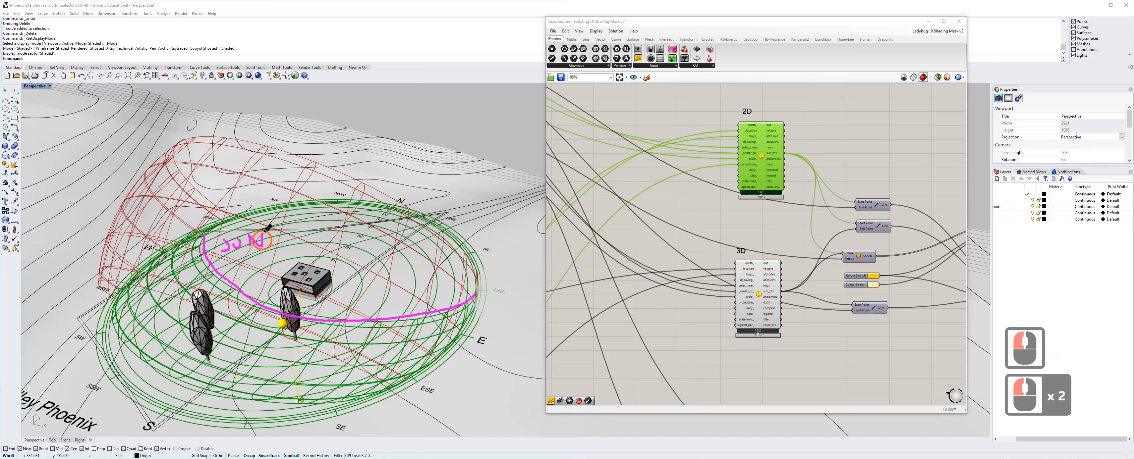
mouse_move(115, 297)
mouse_down()
mouse_move(128, 329)
mouse_move(183, 362)
mouse_move(279, 389)
mouse_move(387, 398)
mouse_up()
mouse_move(218, 399)
mouse_down()
mouse_move(222, 415)
mouse_move(244, 410)
mouse_up()
drag(236, 407, 246, 406)
drag(258, 406, 266, 422)
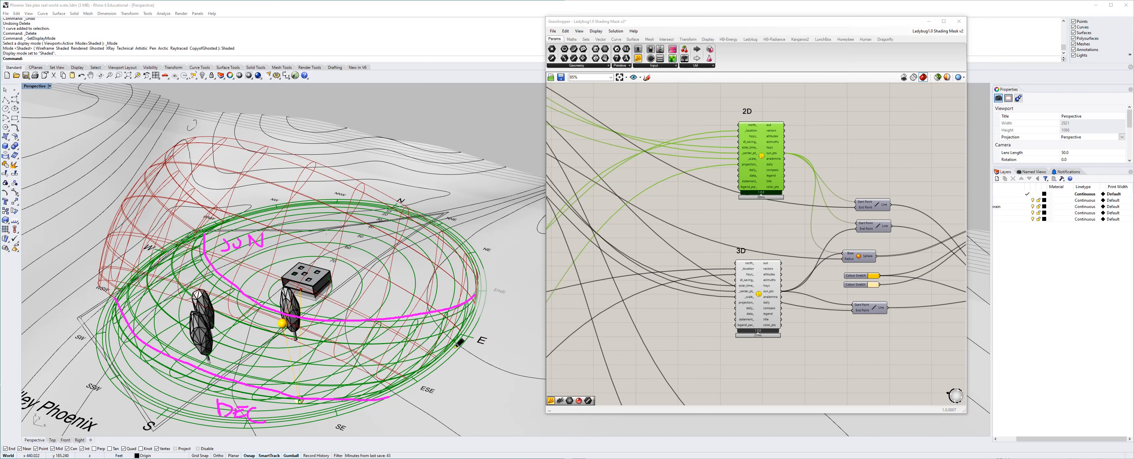
mouse_move(149, 385)
mouse_down()
mouse_move(152, 398)
mouse_move(169, 397)
mouse_up()
mouse_move(231, 330)
mouse_down()
mouse_move(171, 382)
mouse_move(257, 300)
mouse_move(221, 340)
mouse_move(249, 363)
mouse_up()
drag(255, 352, 304, 365)
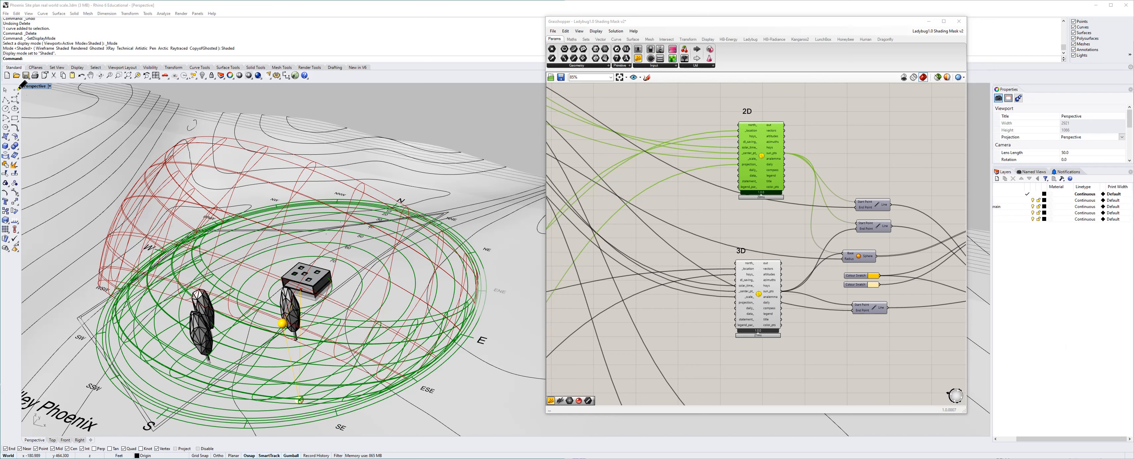
- Deselect the 2D sun path component and examine the Step 2 moment-in-time sliders and the sun's position near the trees and building
right_drag(605, 295, 659, 194)
click(761, 157)
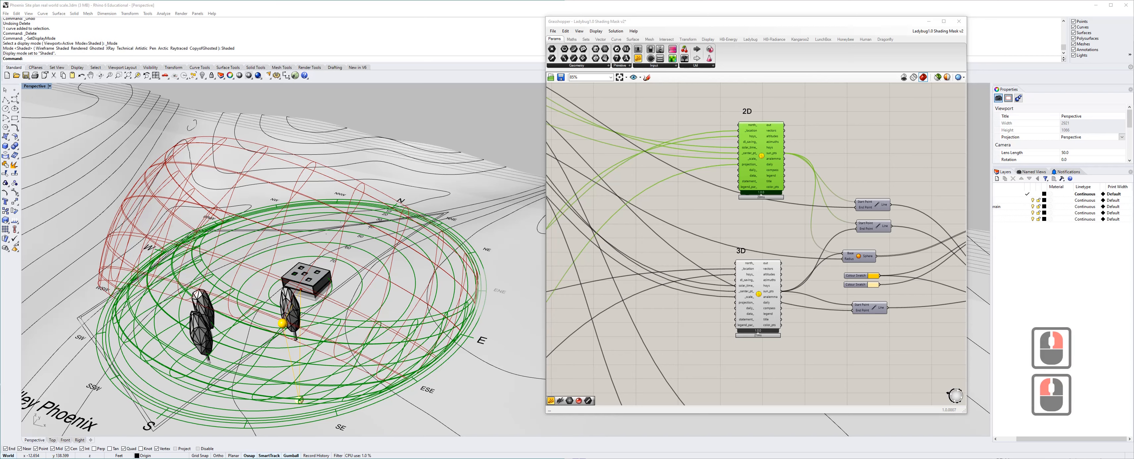
right_click(630, 269)
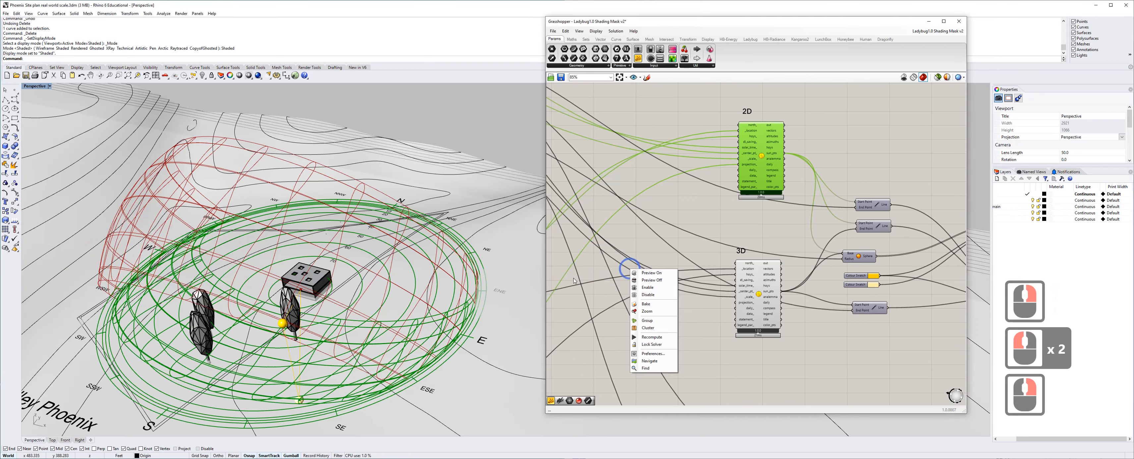
click(633, 265)
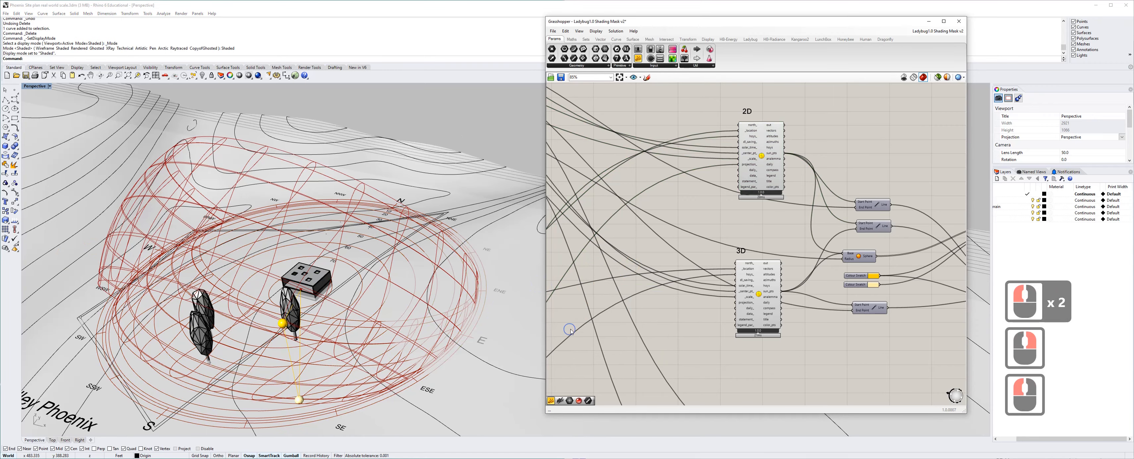
mouse_move(571, 328)
right_down()
mouse_move(718, 211)
mouse_move(843, 262)
right_up()
right_drag(628, 312, 736, 201)
scroll(685, 293, up, 3)
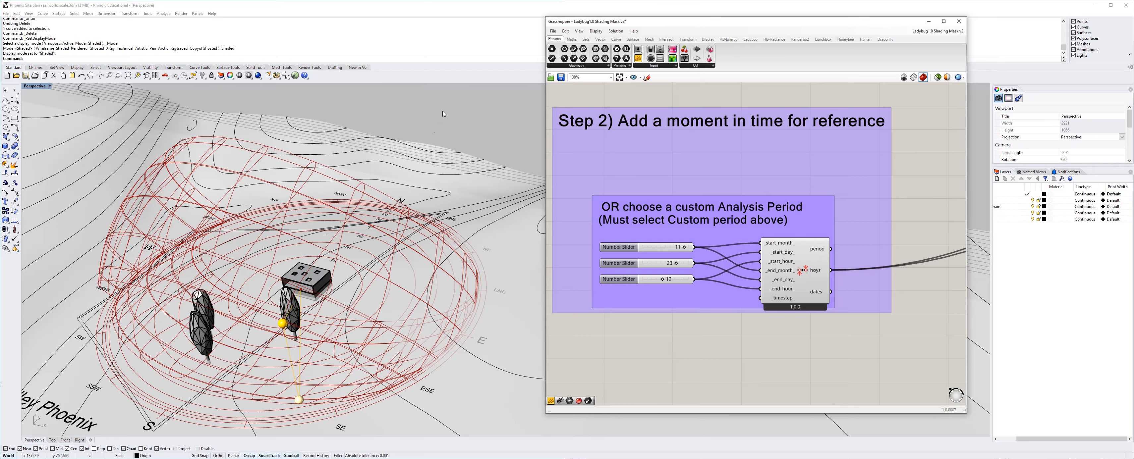
right_drag(421, 128, 398, 145)
scroll(409, 140, up, 4)
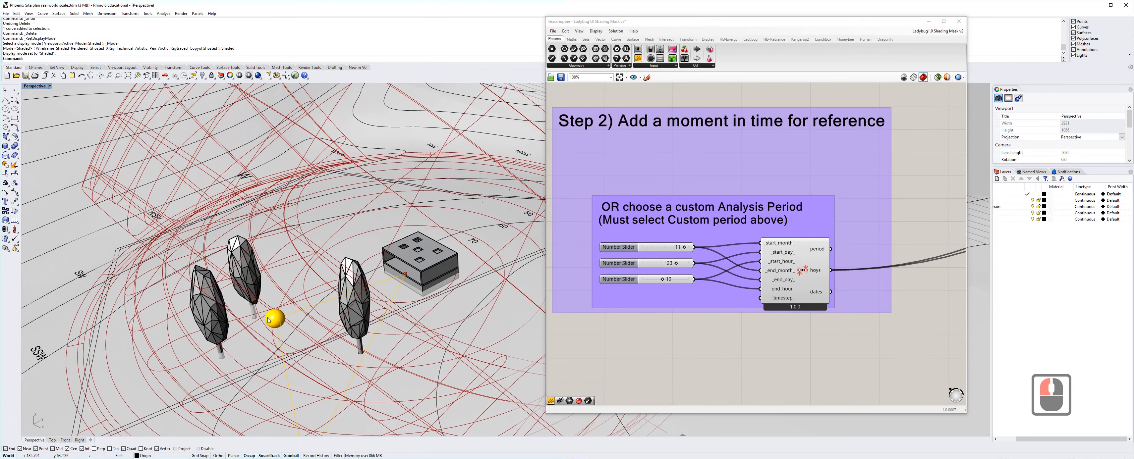
right_drag(268, 319, 281, 311)
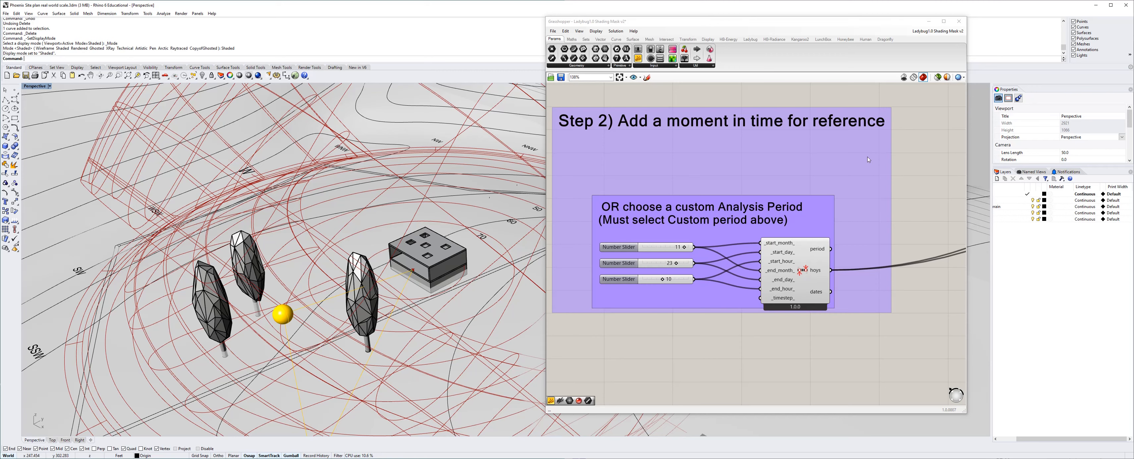
- Assign the three trees and the building as multiple Breps to the context volumes parameter in the Step 3 shading mask group
scroll(920, 165, down, 4)
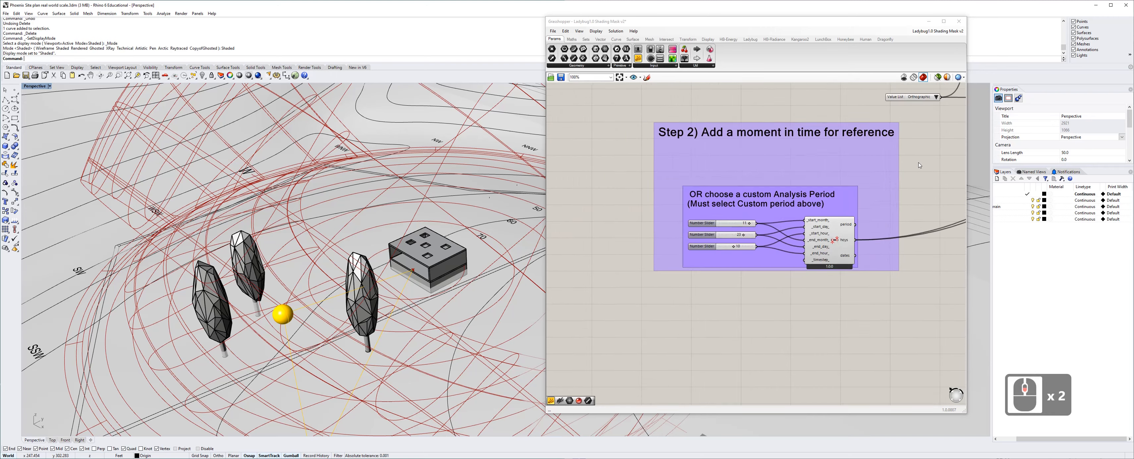
right_drag(919, 165, 731, 228)
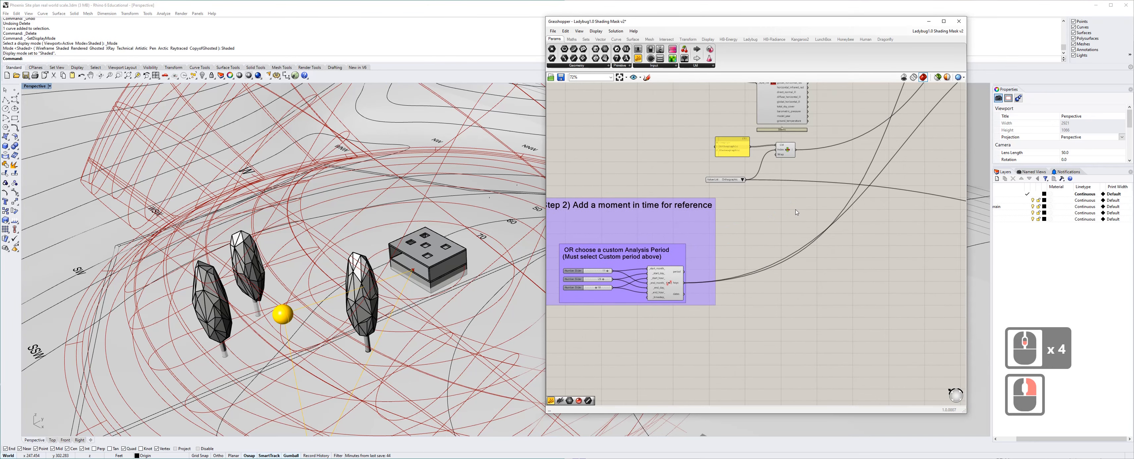
scroll(828, 205, down, 4)
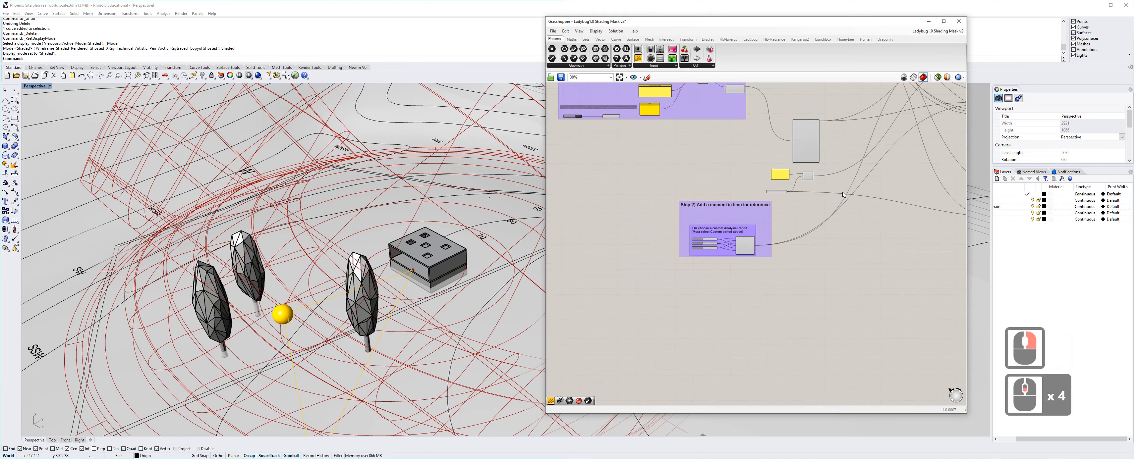
right_drag(889, 206, 701, 207)
scroll(836, 196, up, 5)
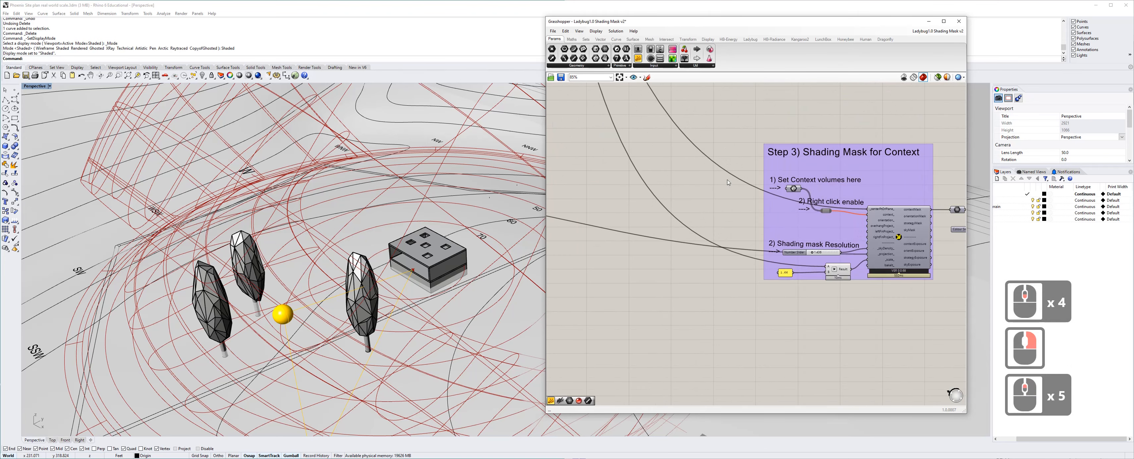
click(366, 279)
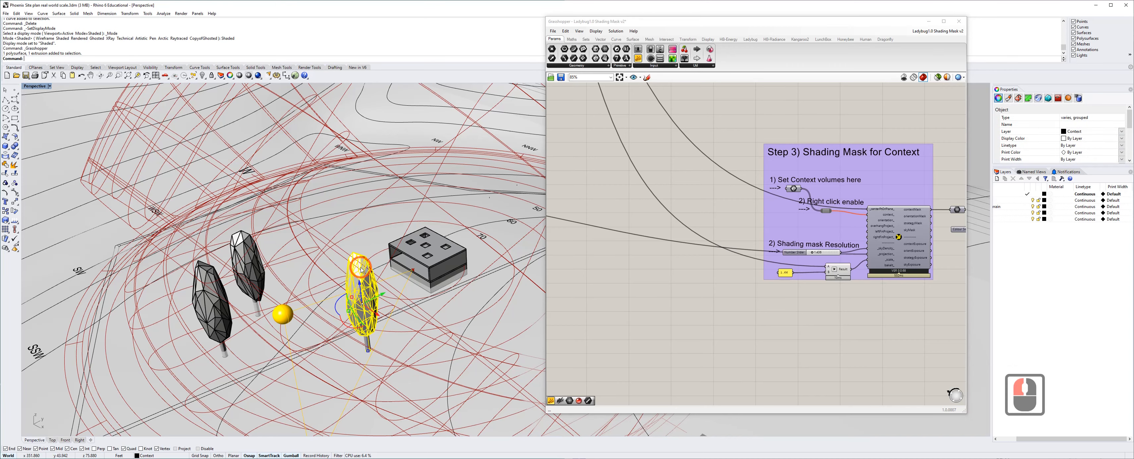
shift+click(248, 263)
shift+click(213, 303)
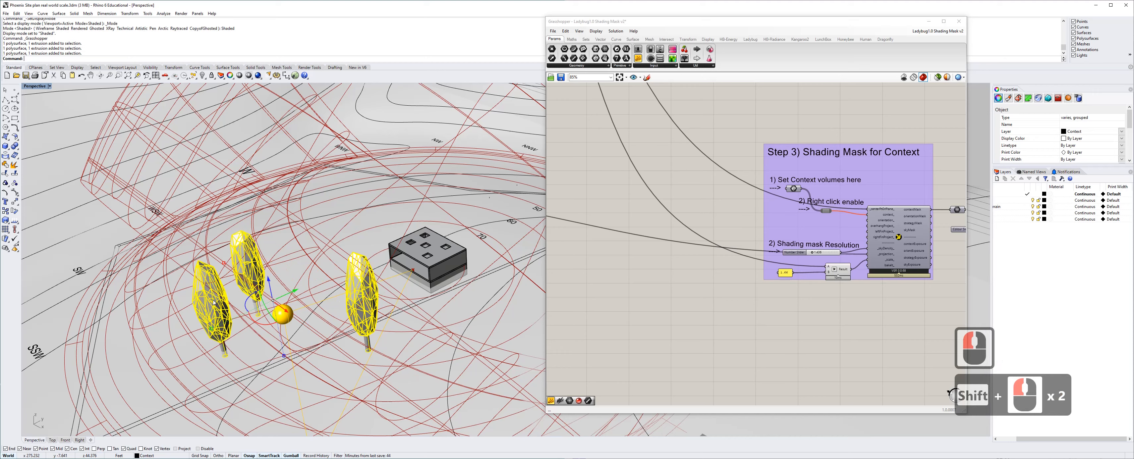
shift+click(432, 260)
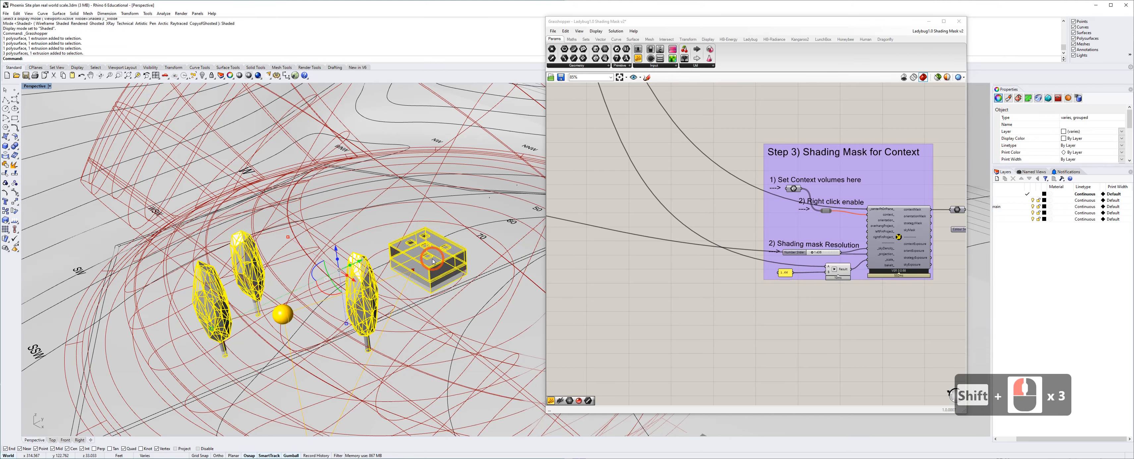
right_click(794, 189)
click(791, 180)
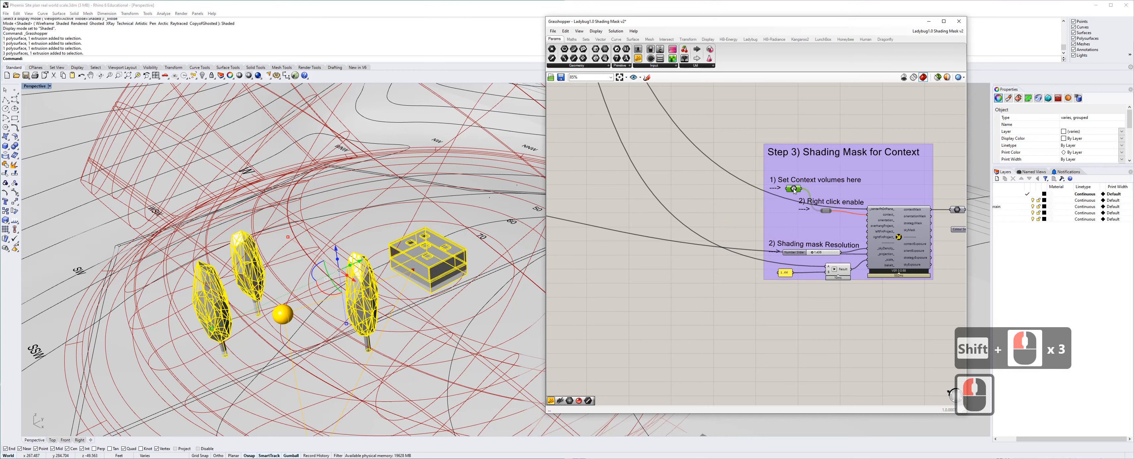
right_click(795, 190)
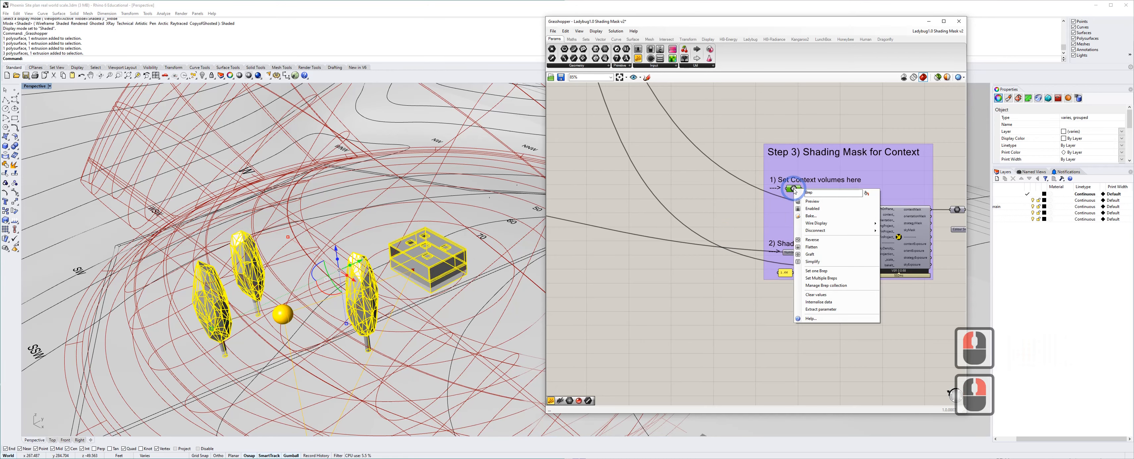
click(816, 279)
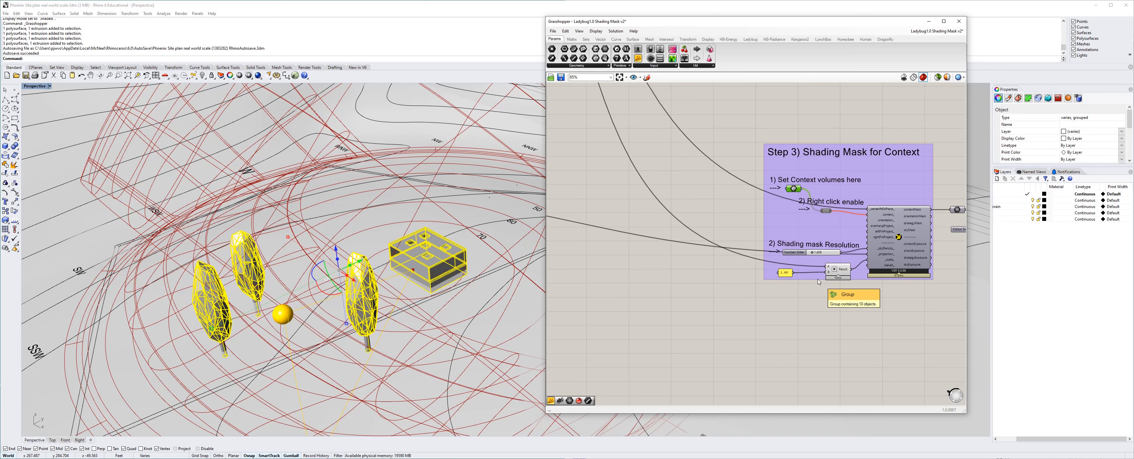
click(679, 204)
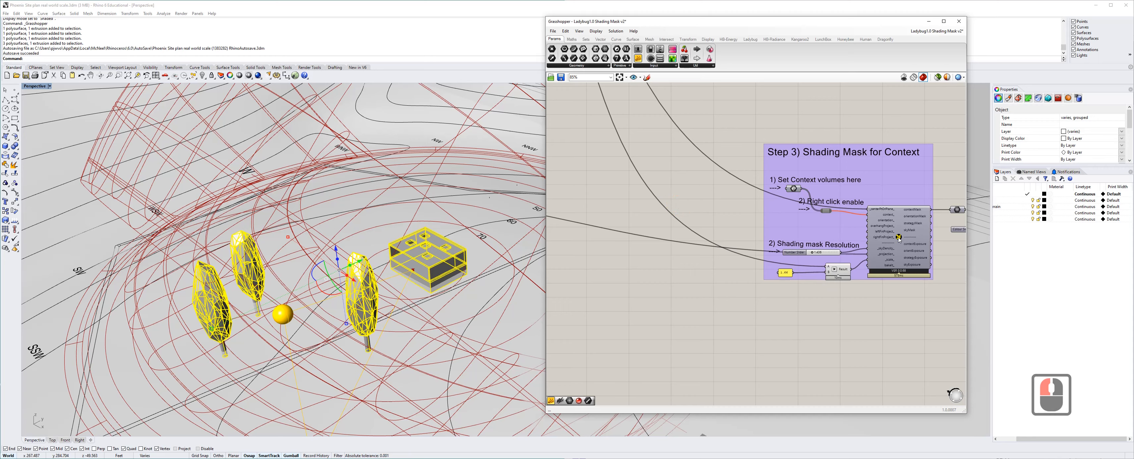
- Turn off the preview of the 3D sun path component and deselect it
scroll(778, 137, down, 3)
right_drag(777, 137, 681, 264)
scroll(661, 201, up, 1)
scroll(661, 201, up, 3)
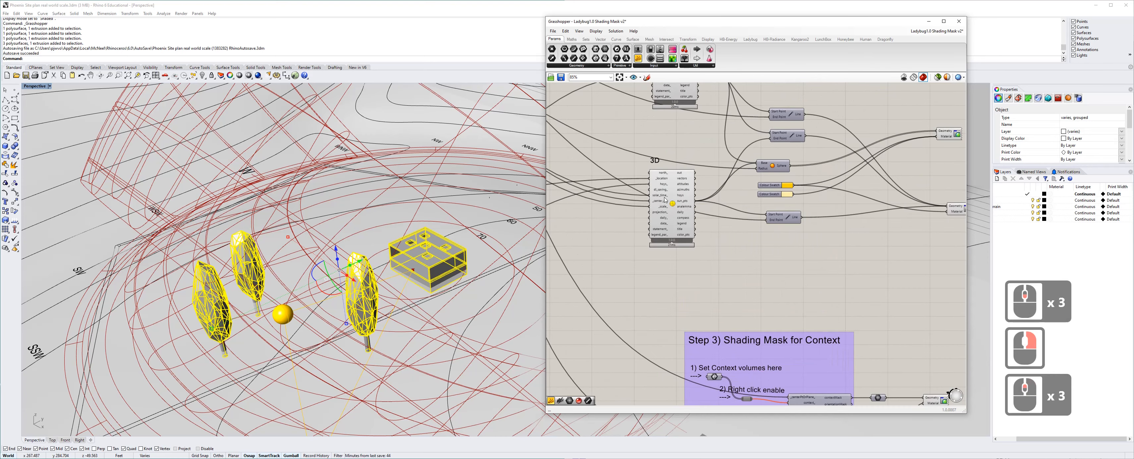
right_click(670, 204)
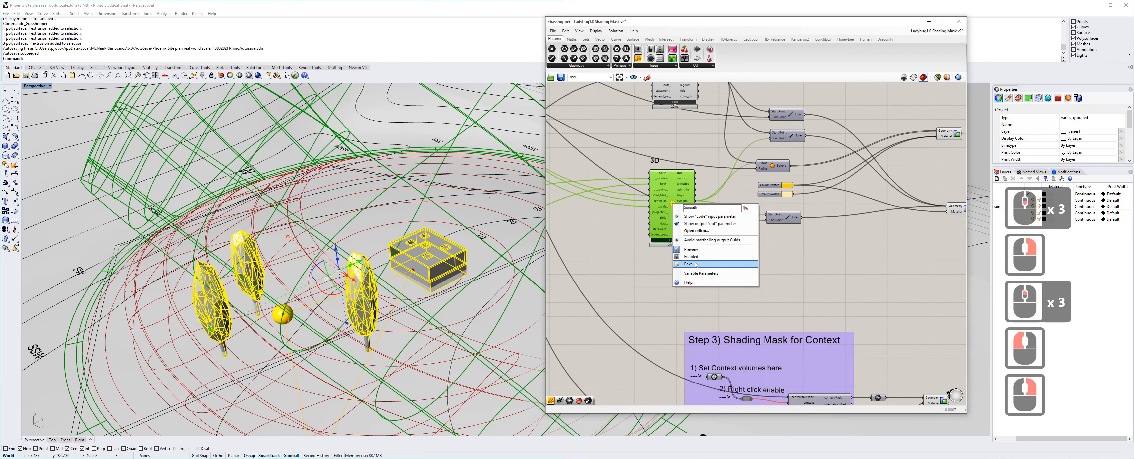
click(692, 251)
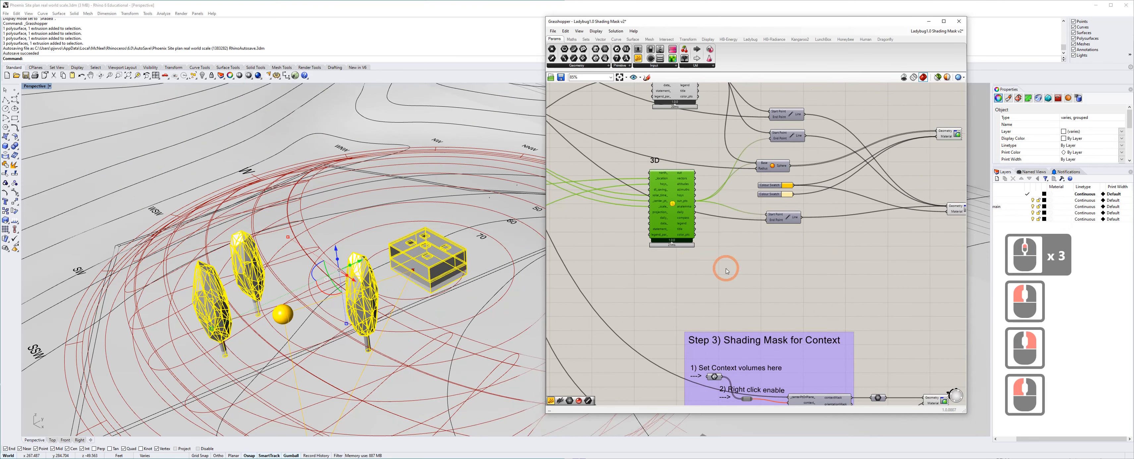
click(687, 269)
scroll(678, 270, down, 1)
- Switch to Rhino and hide the Location Terrain layer
click(1014, 234)
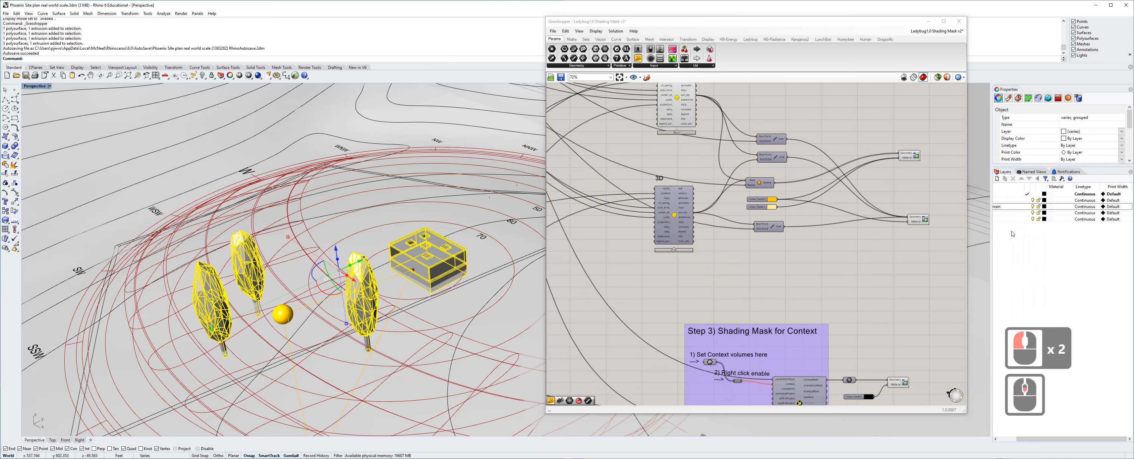
drag(1020, 442, 1020, 441)
scroll(1020, 441, left, 3)
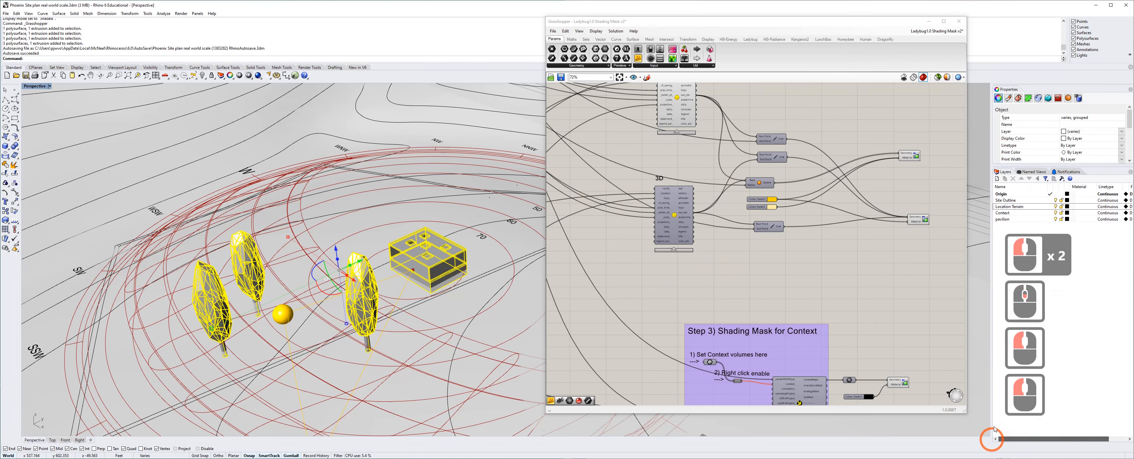
click(1056, 207)
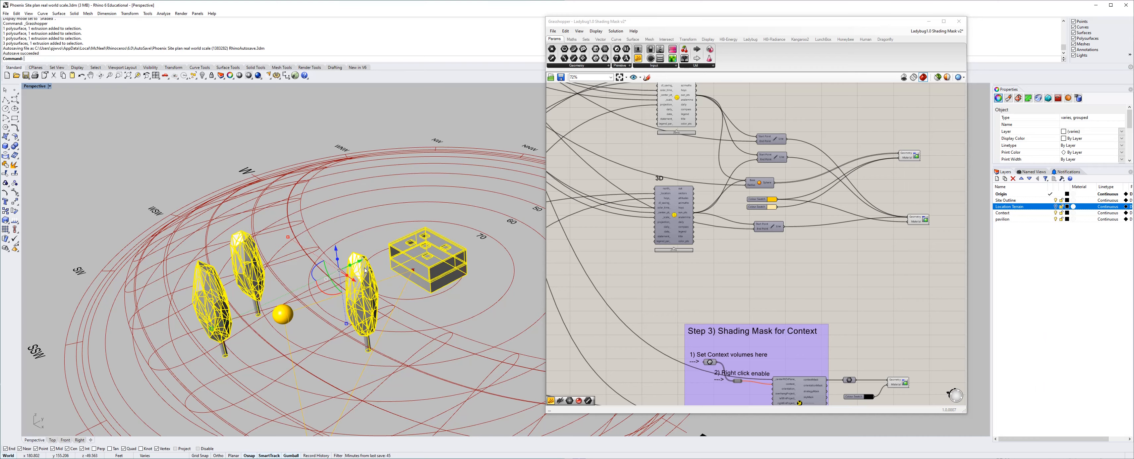
- Return to Grasshopper and enable the relay that feeds the context volumes into the Step 3 shading mask component
click(748, 300)
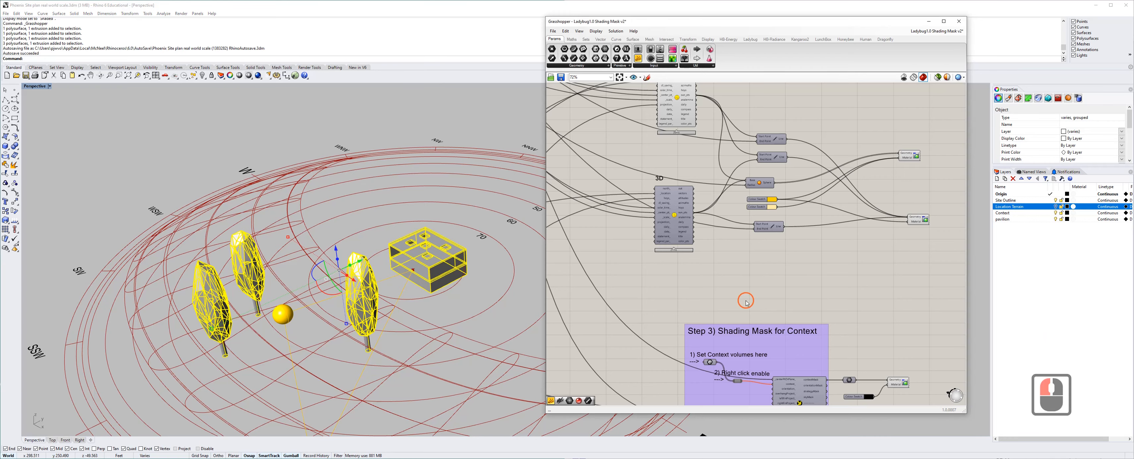
right_drag(755, 302, 731, 213)
scroll(731, 293, up, 3)
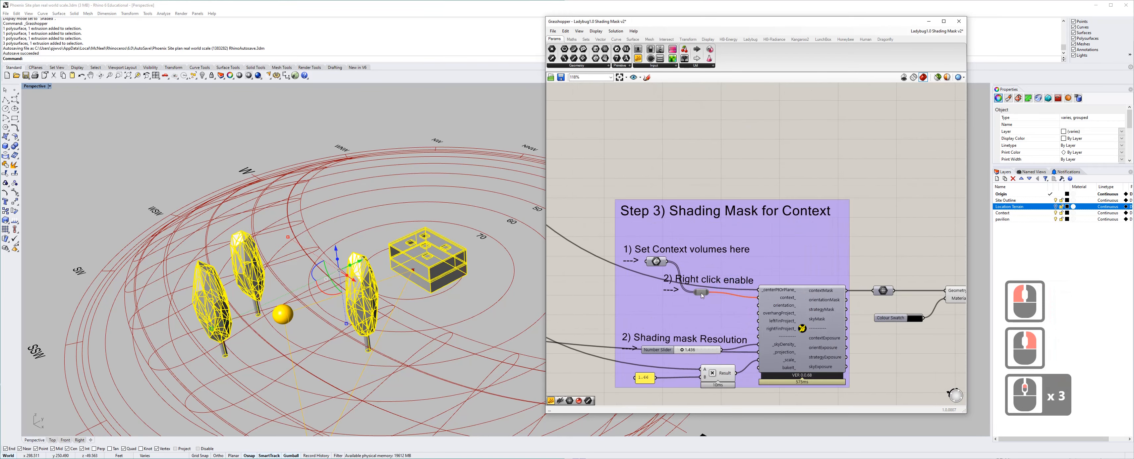
click(700, 294)
right_click(701, 294)
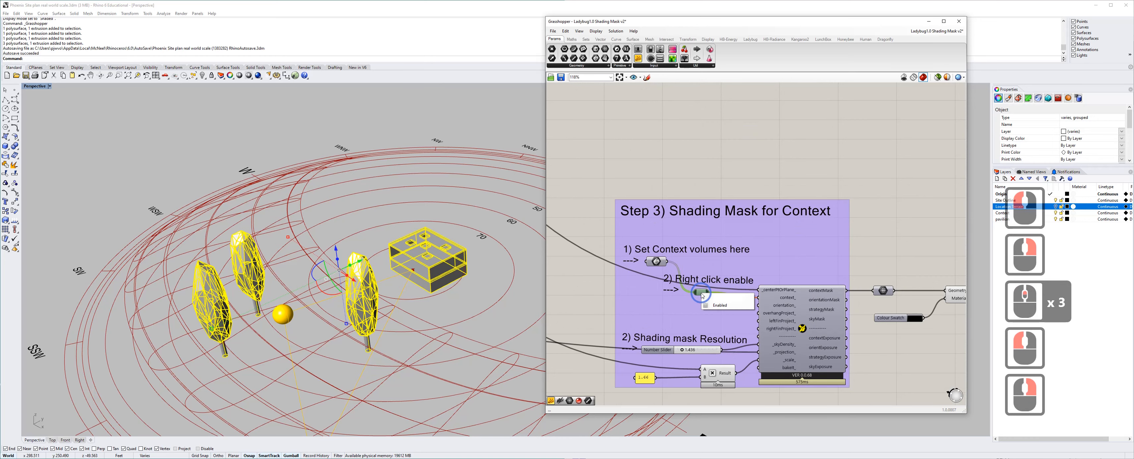
click(714, 304)
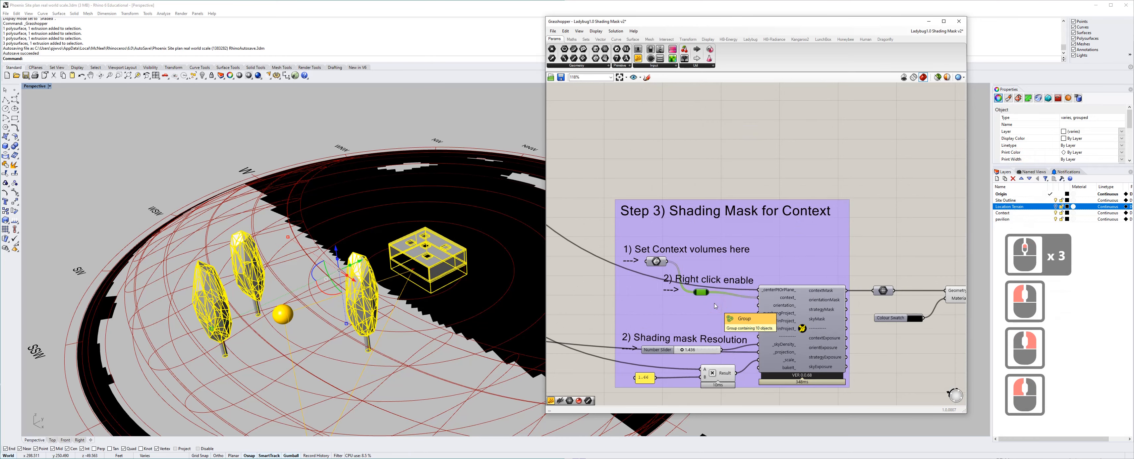
- Deselect the context objects and examine the shading mask on the sky dome, comparing its masked areas with the trees and the building
click(495, 115)
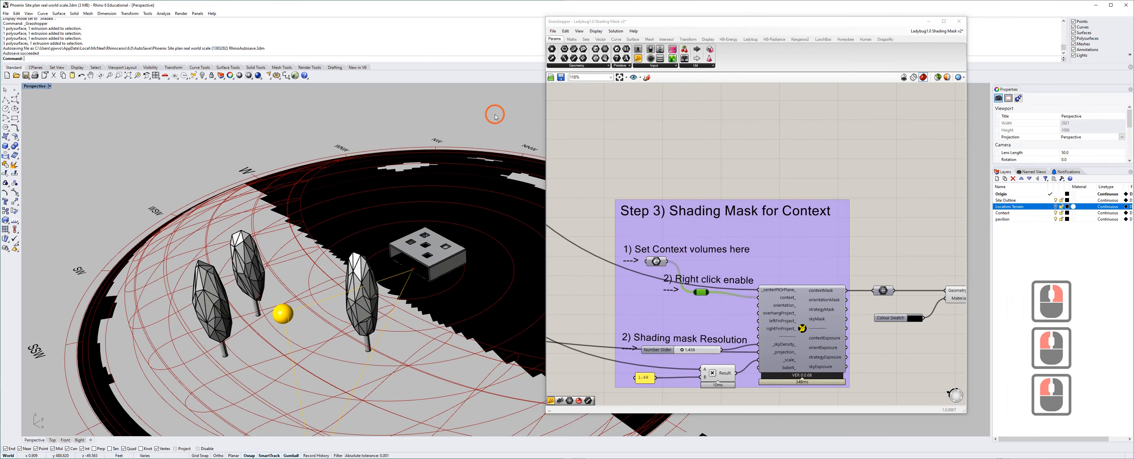
right_drag(495, 115, 343, 187)
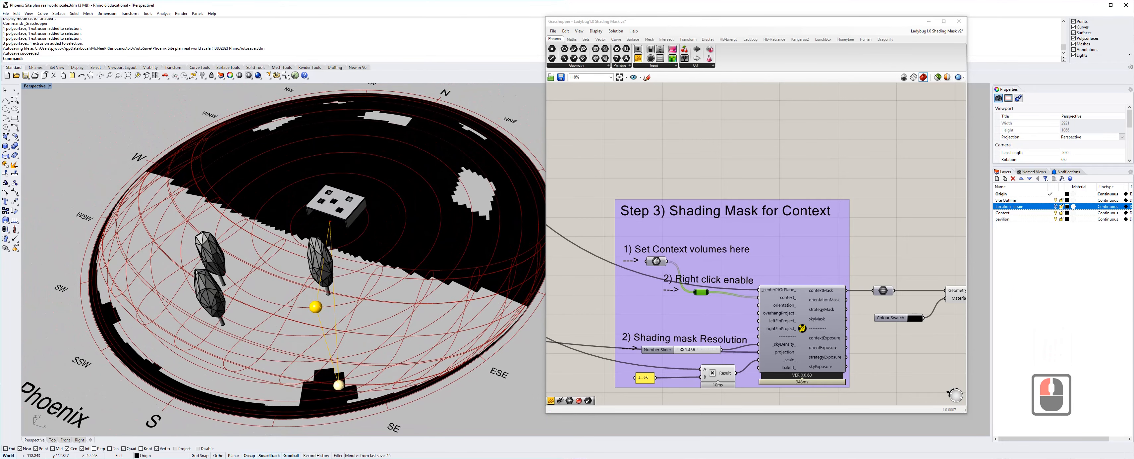
click(11, 297)
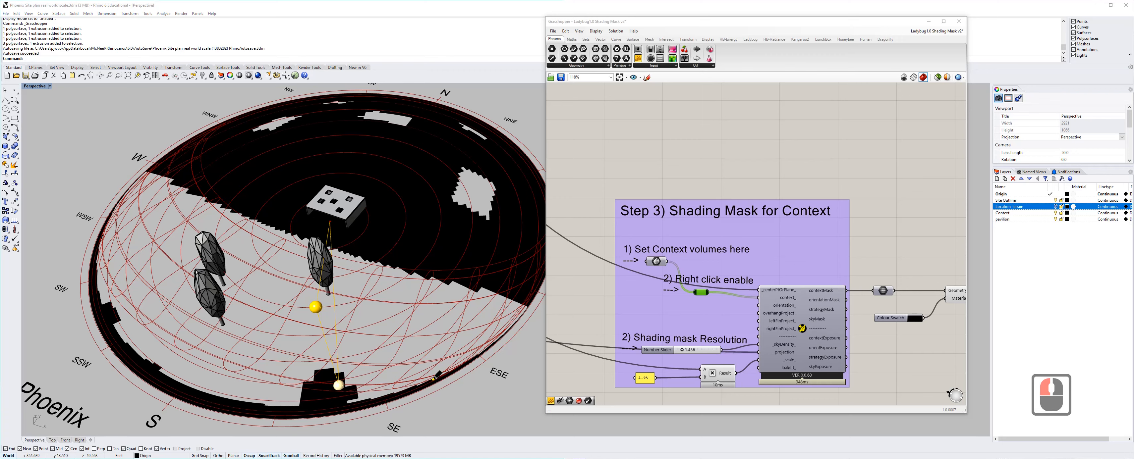
drag(432, 380, 248, 378)
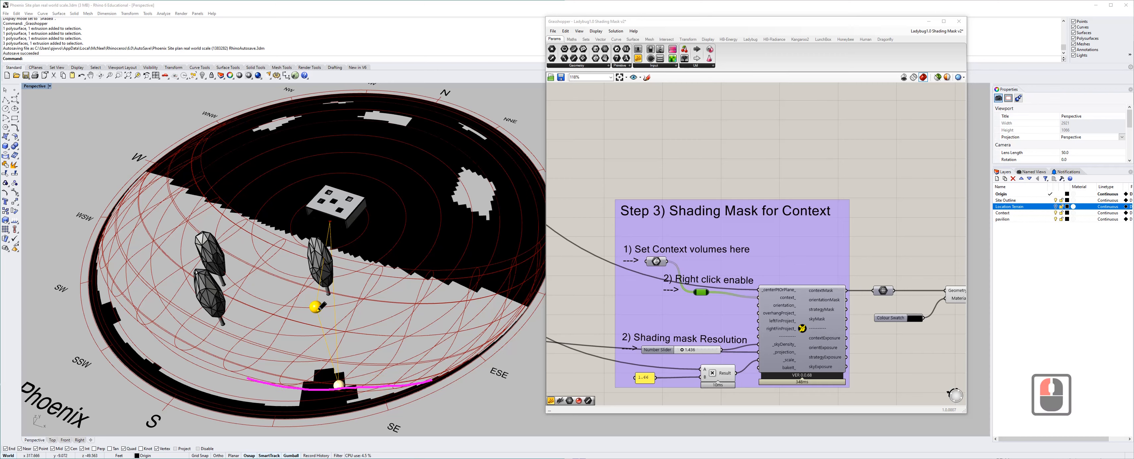
drag(319, 308, 332, 364)
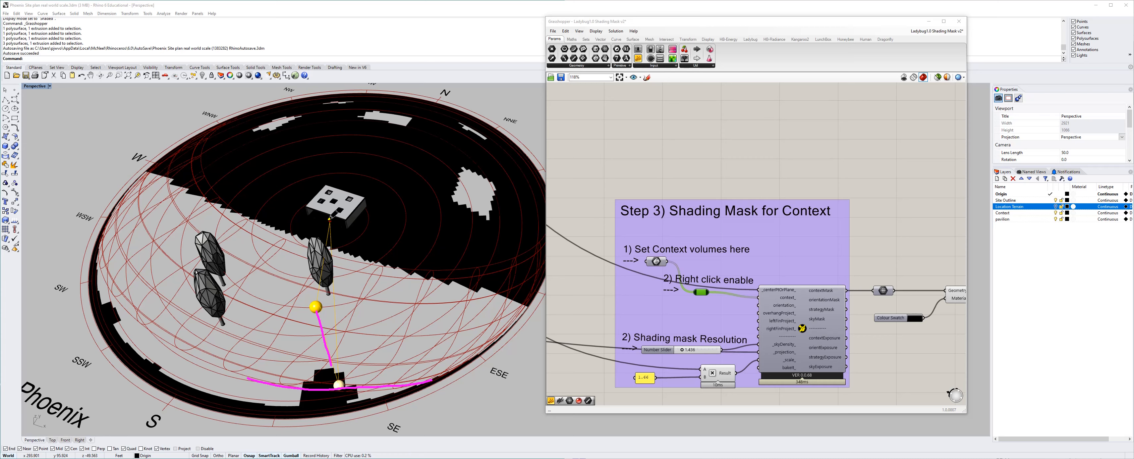
drag(326, 219, 325, 220)
click(221, 124)
mouse_move(222, 123)
mouse_down()
mouse_move(201, 152)
mouse_move(227, 208)
mouse_move(153, 171)
mouse_move(216, 128)
mouse_up()
click(244, 148)
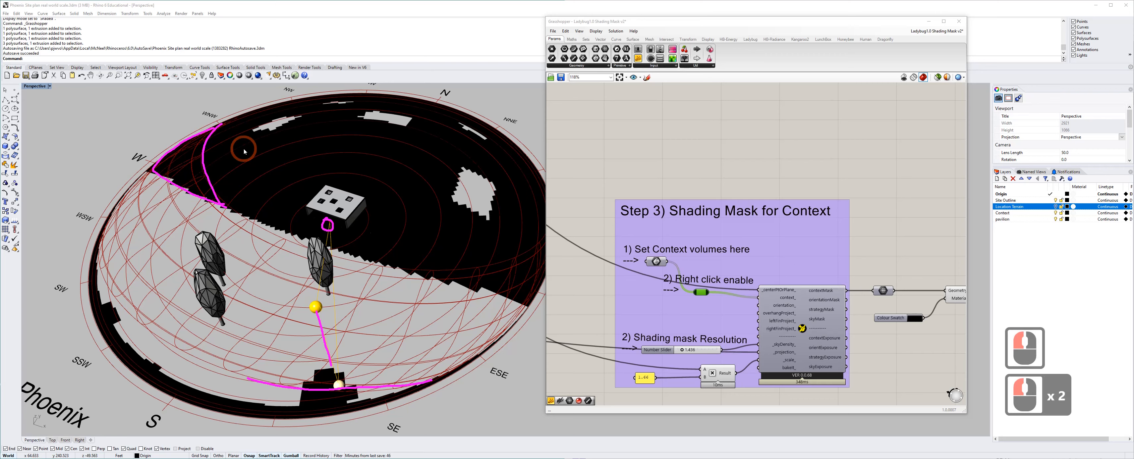
mouse_move(400, 268)
mouse_down()
mouse_move(479, 264)
mouse_move(553, 224)
mouse_move(526, 308)
mouse_move(420, 278)
mouse_up()
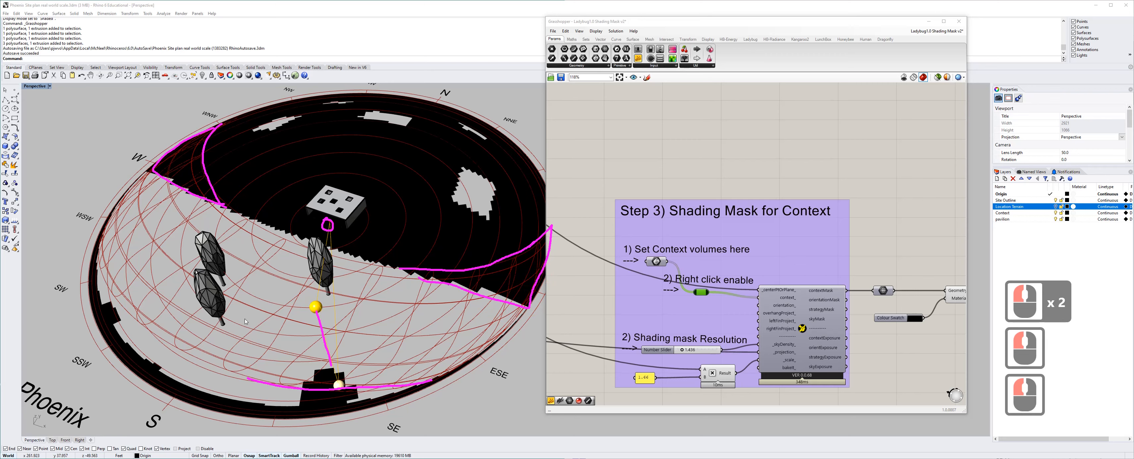
mouse_move(303, 387)
mouse_down()
mouse_move(330, 367)
mouse_move(354, 387)
mouse_up()
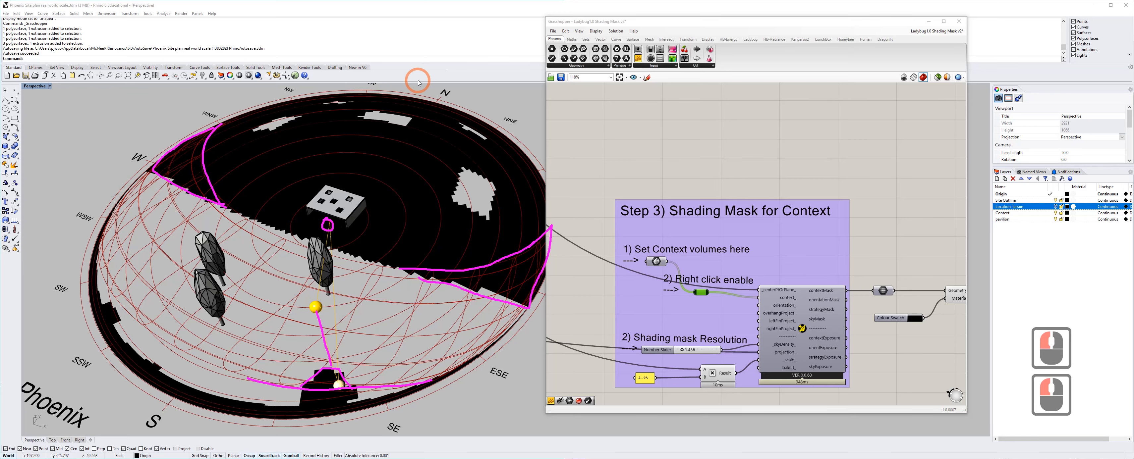
- Uncover the sky dome and move the Step 4 center point of the solar path to the inside of the building
drag(646, 29, 769, 31)
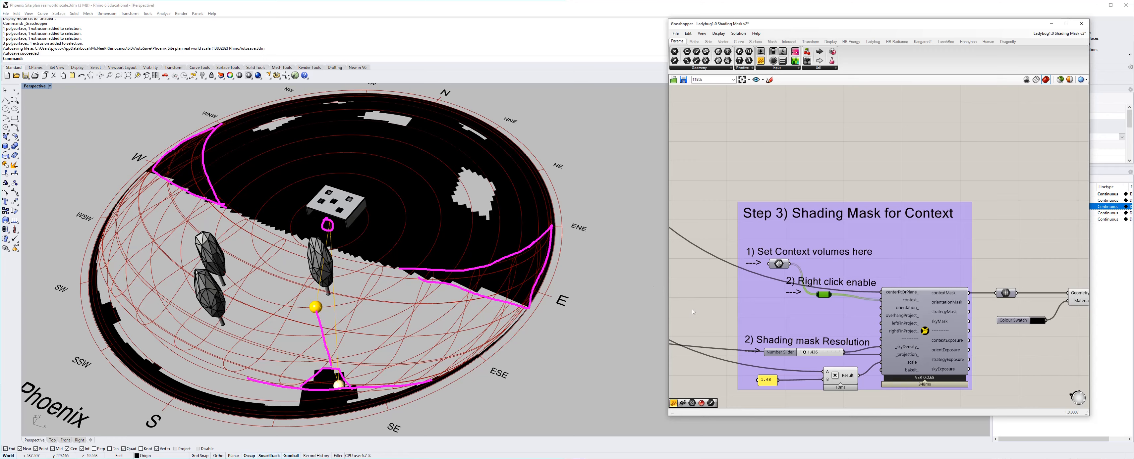
scroll(727, 167, down, 3)
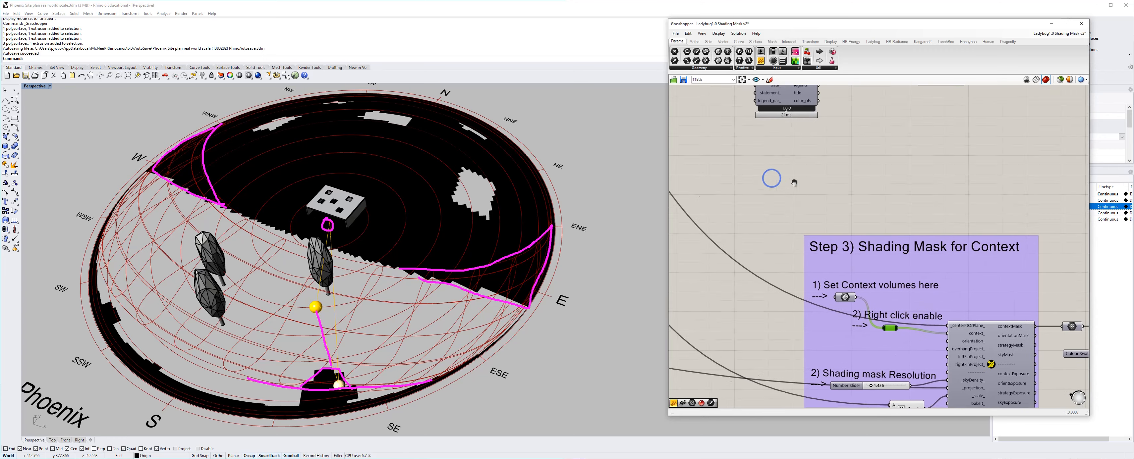
right_drag(738, 159, 799, 246)
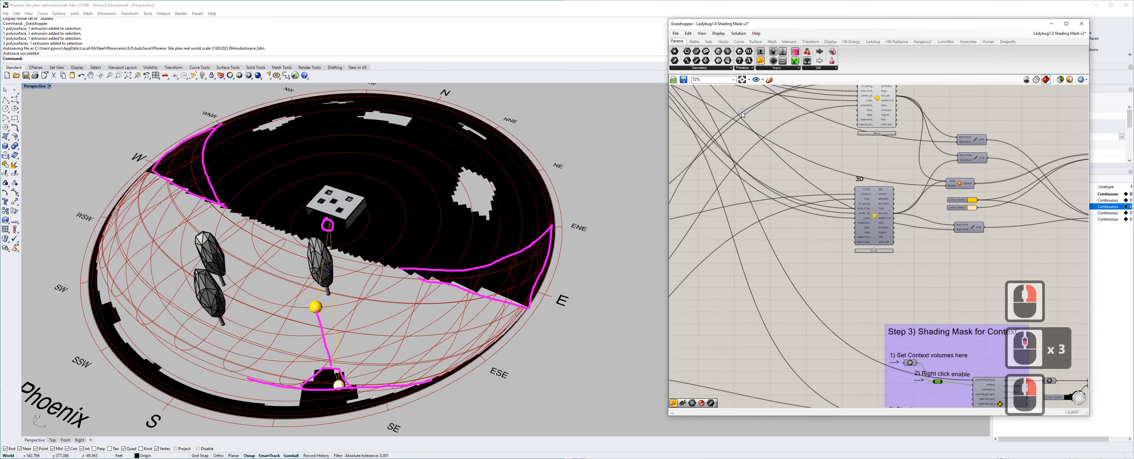
right_drag(742, 113, 877, 263)
right_drag(700, 158, 862, 186)
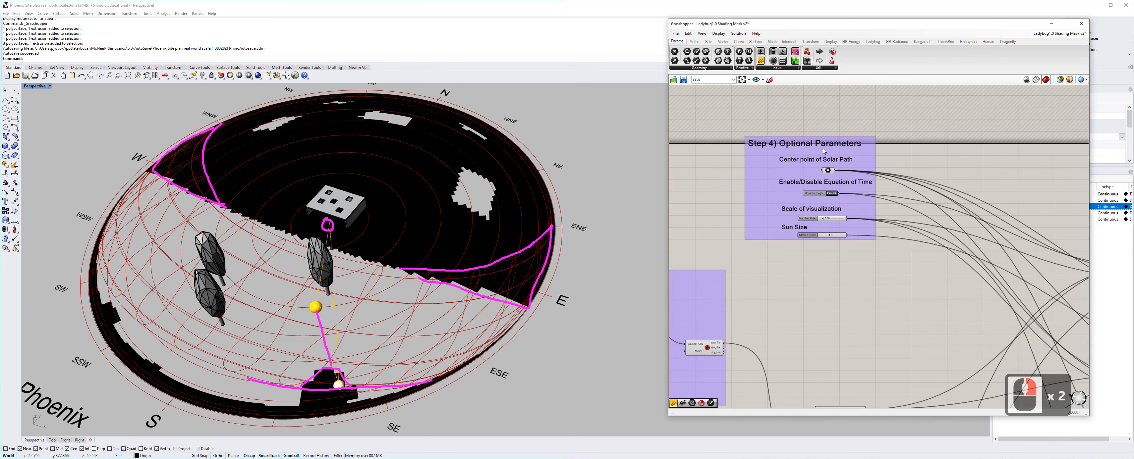
click(827, 170)
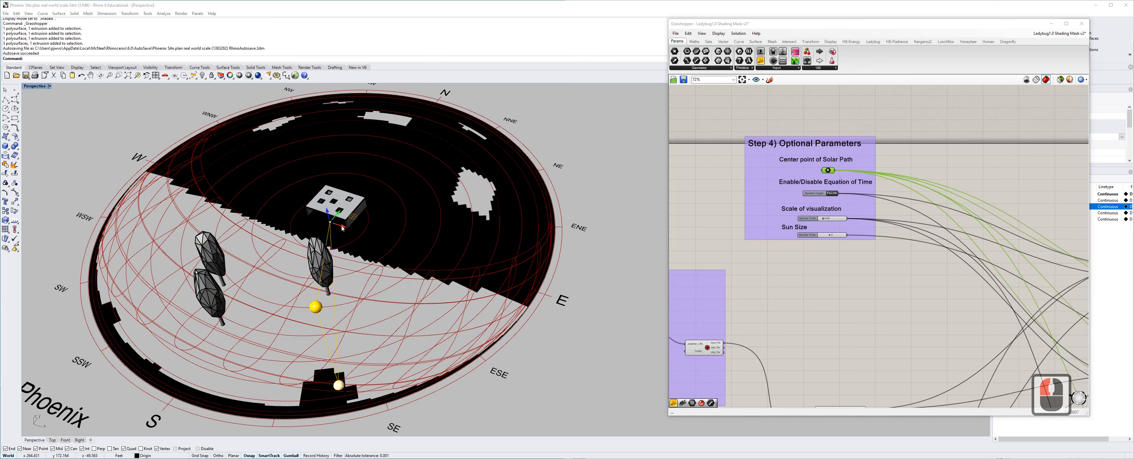
drag(342, 228, 328, 222)
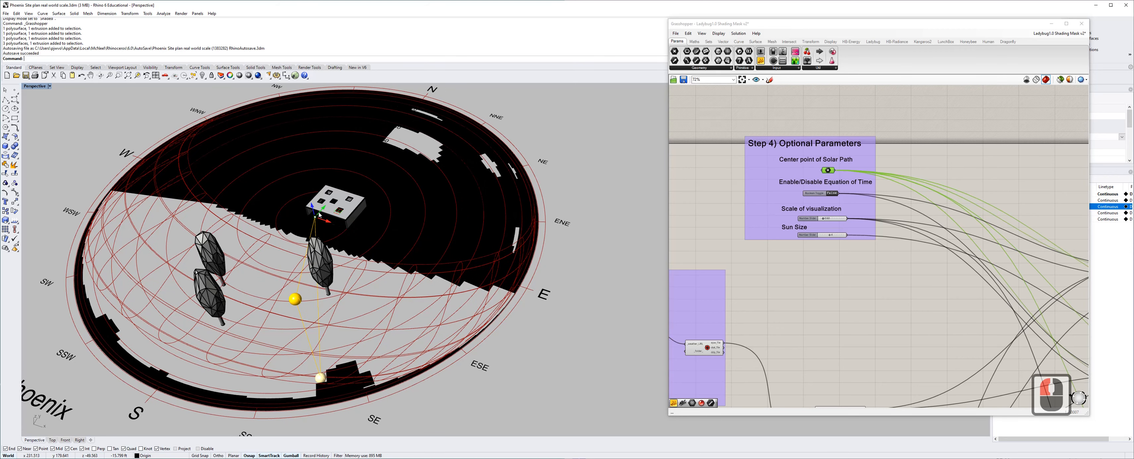
drag(321, 214, 350, 206)
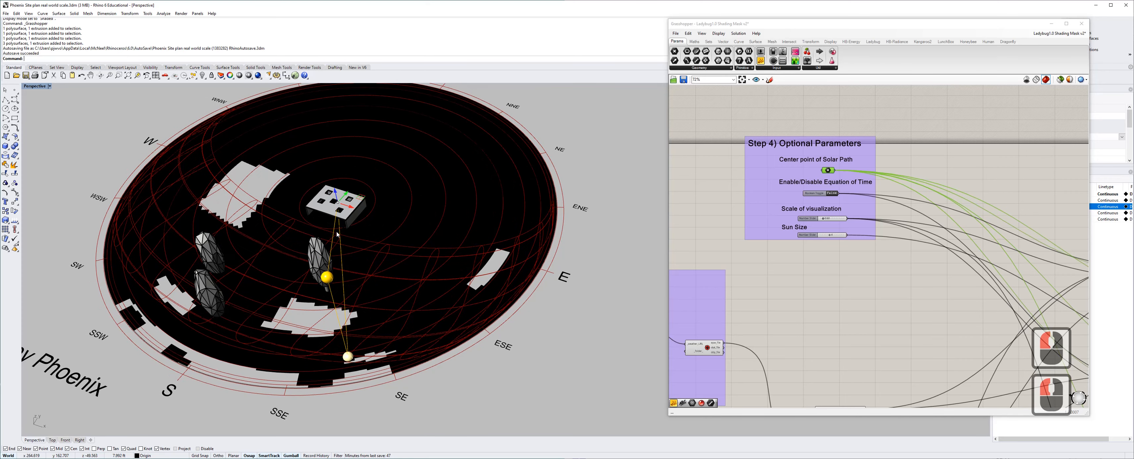
- Examine the center point inside the building and the unmasked sky patches around it in the updated shading mask
scroll(337, 235, up, 5)
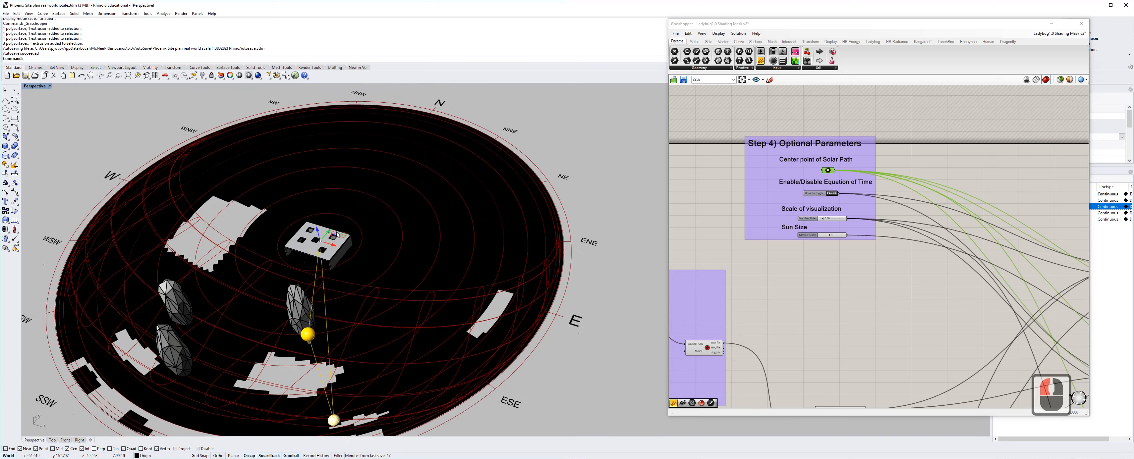
scroll(337, 235, up, 8)
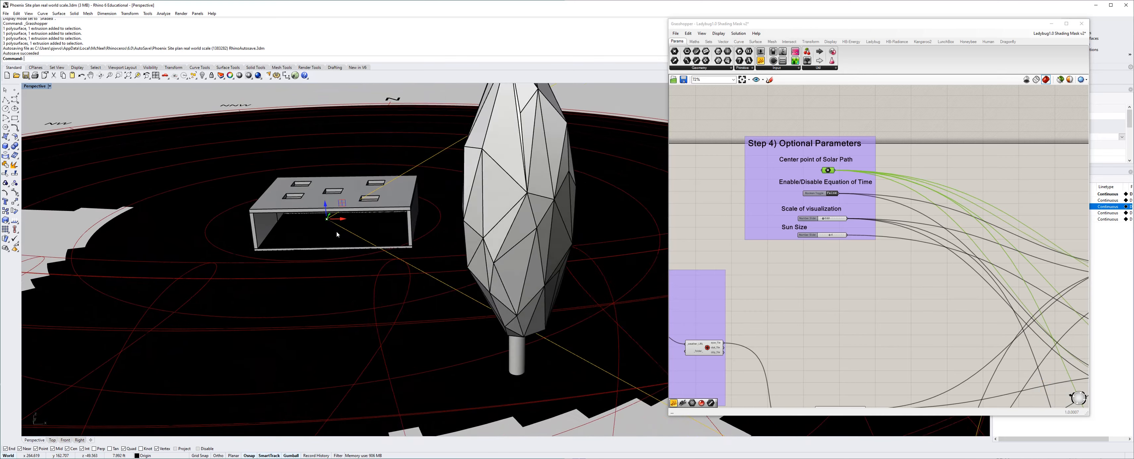
scroll(351, 233, up, 5)
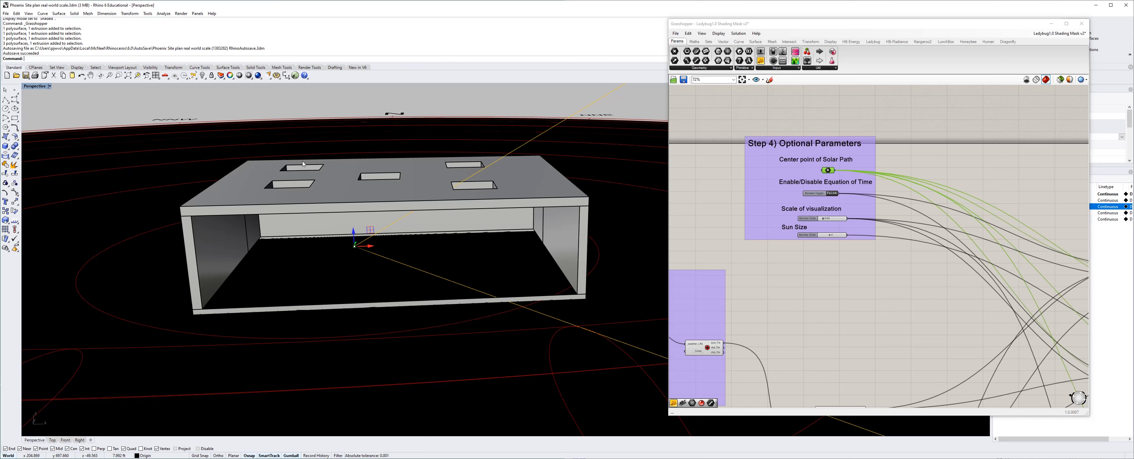
right_drag(359, 255, 466, 228)
scroll(465, 228, down, 10)
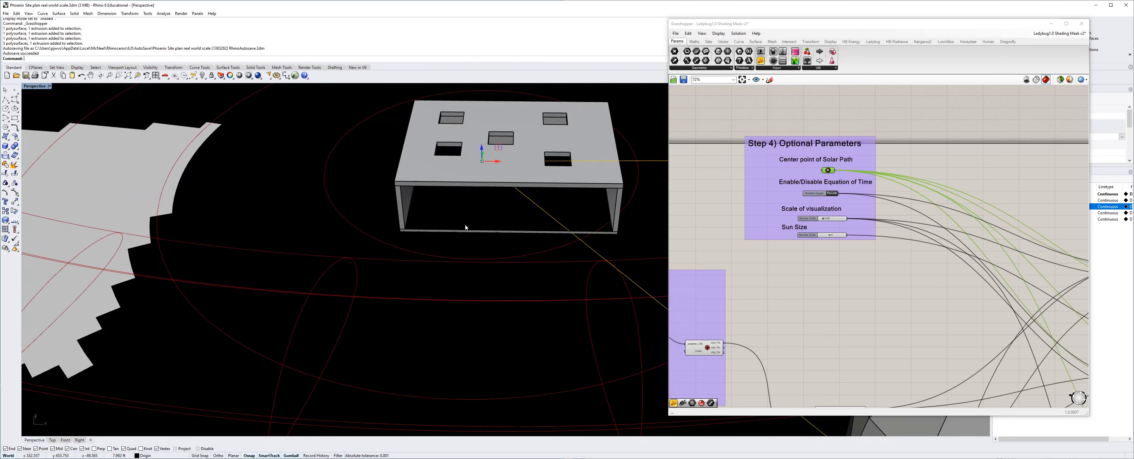
right_drag(409, 247, 291, 232)
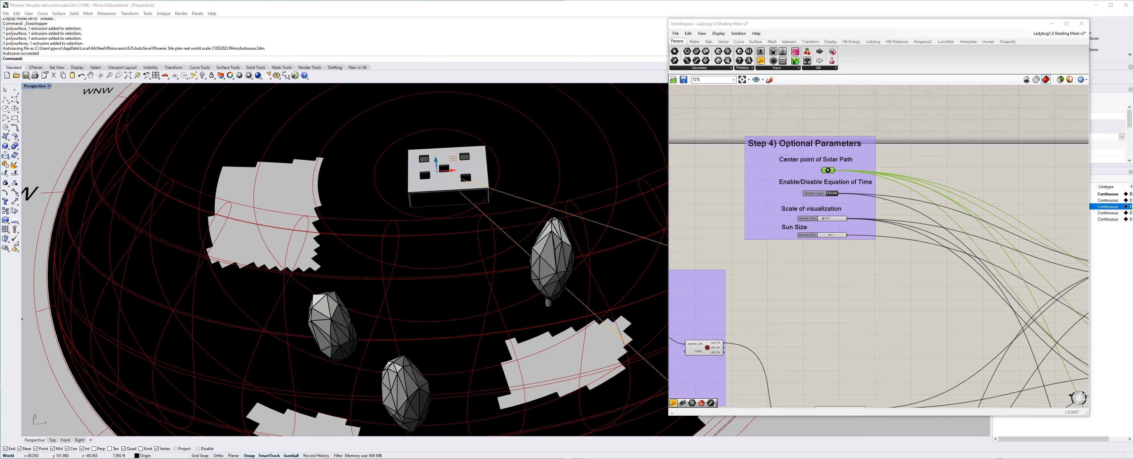
mouse_move(218, 169)
mouse_down()
mouse_move(213, 262)
mouse_move(303, 267)
mouse_move(317, 157)
mouse_move(218, 170)
mouse_move(179, 194)
mouse_up()
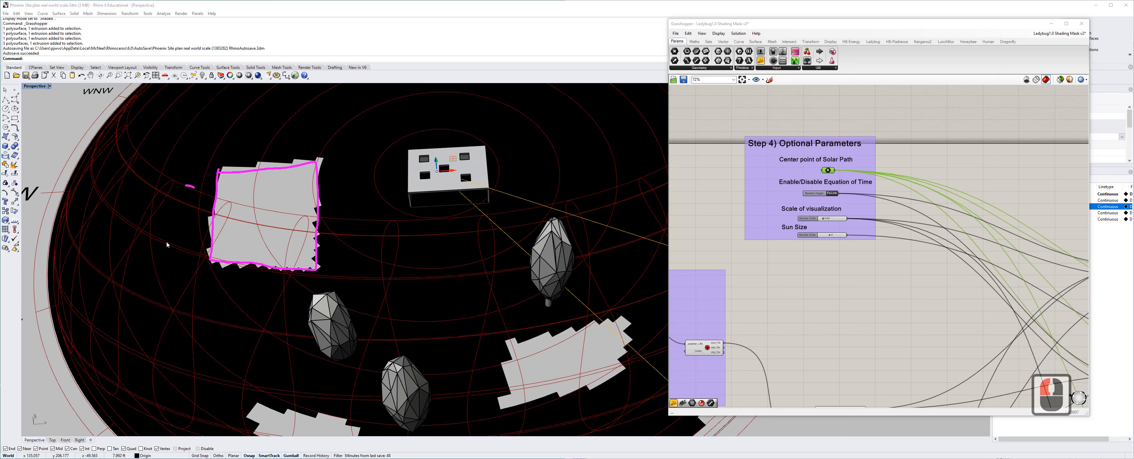
drag(161, 241, 177, 249)
drag(186, 189, 185, 186)
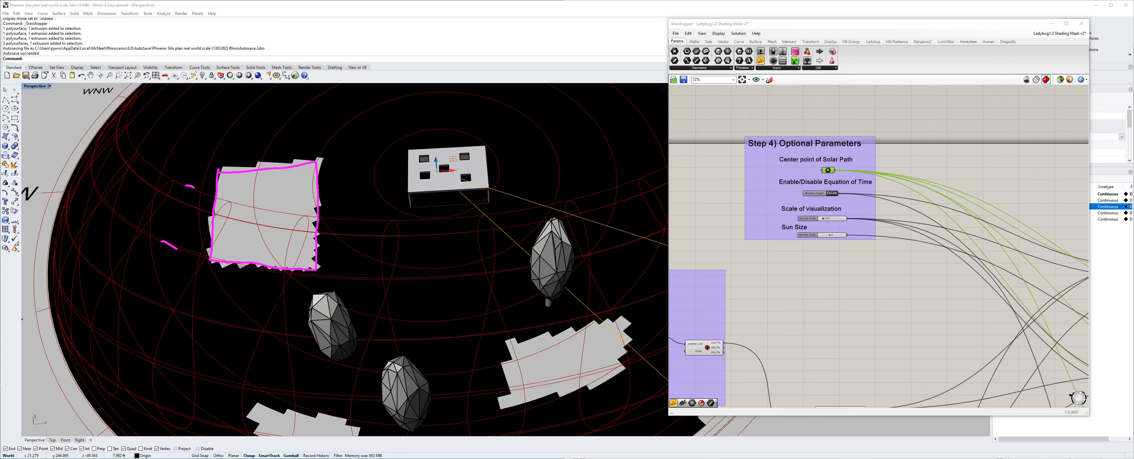
- Set the month slider of the Step 2 custom analysis period to 6
right_click(803, 264)
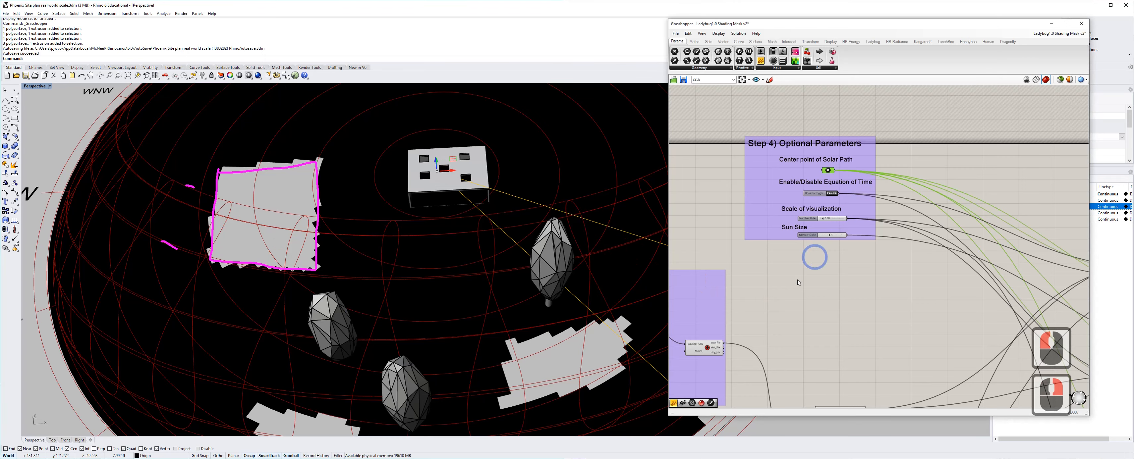
click(760, 317)
right_drag(754, 317, 728, 234)
right_drag(1023, 218, 885, 195)
right_drag(903, 265, 818, 267)
scroll(876, 143, up, 3)
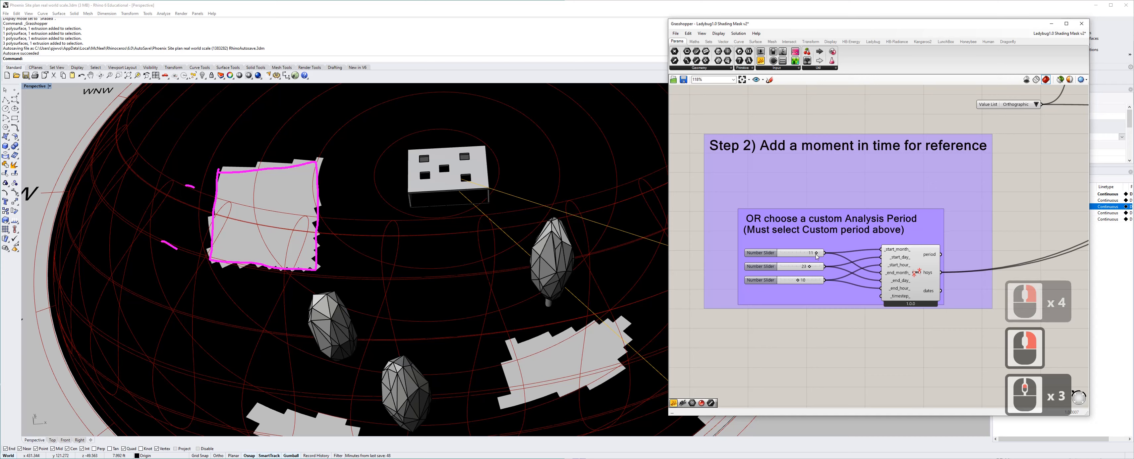
drag(816, 256, 798, 258)
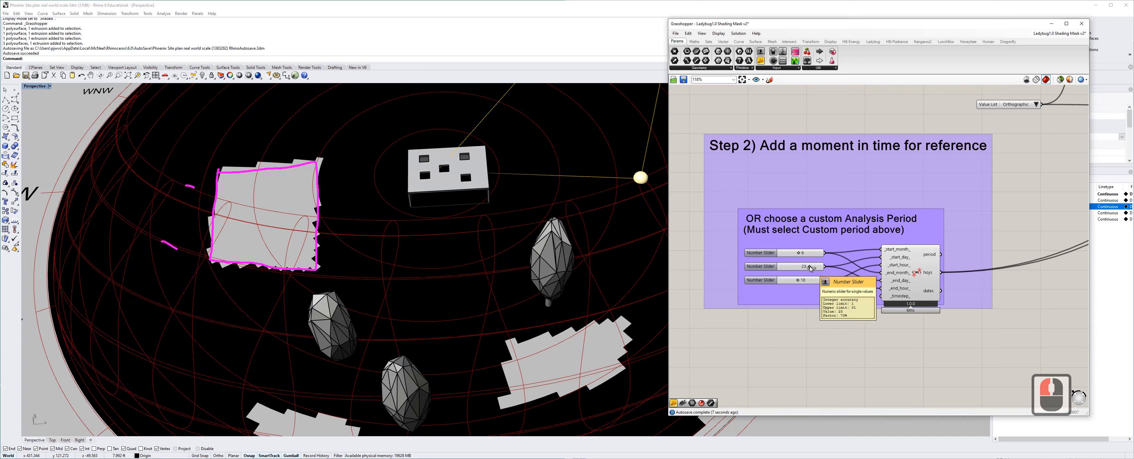
- Set the Step 2 custom analysis period to hour 15 and day 24, and check the sun's position above the sky dome
drag(798, 280, 807, 282)
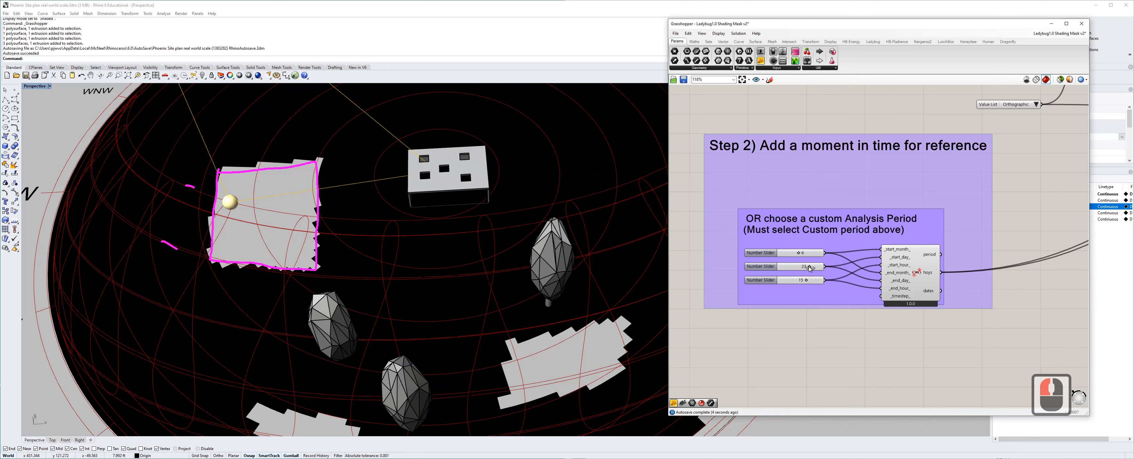
mouse_move(807, 268)
mouse_down()
mouse_move(760, 269)
mouse_move(811, 268)
mouse_up()
mouse_move(461, 245)
right_down()
mouse_move(456, 237)
mouse_move(454, 361)
mouse_move(451, 333)
right_up()
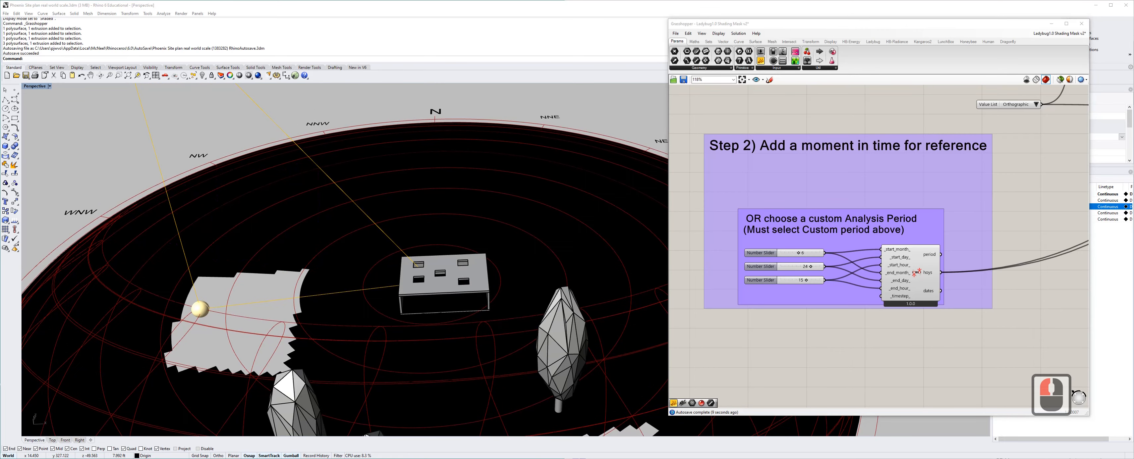
click(187, 121)
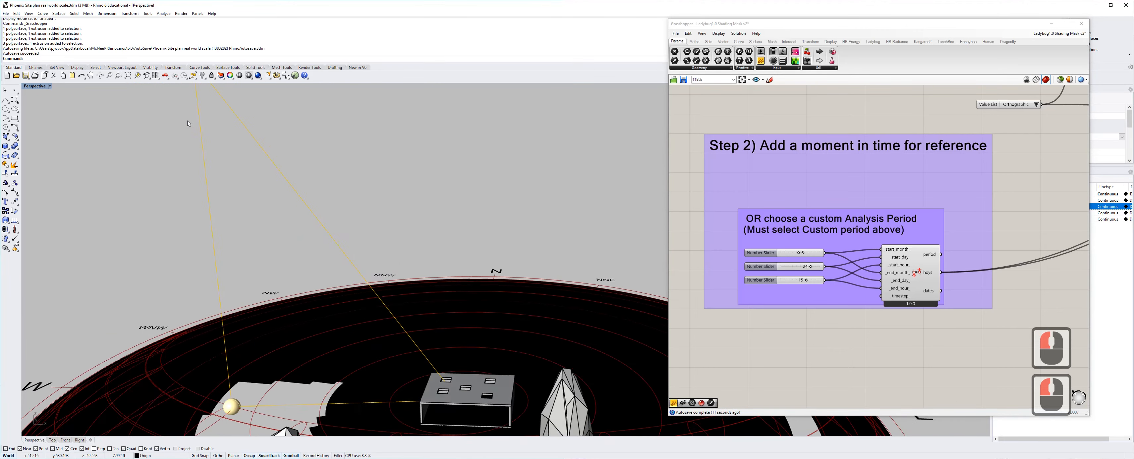
mouse_move(187, 124)
right_down()
mouse_move(152, 124)
mouse_move(181, 124)
right_up()
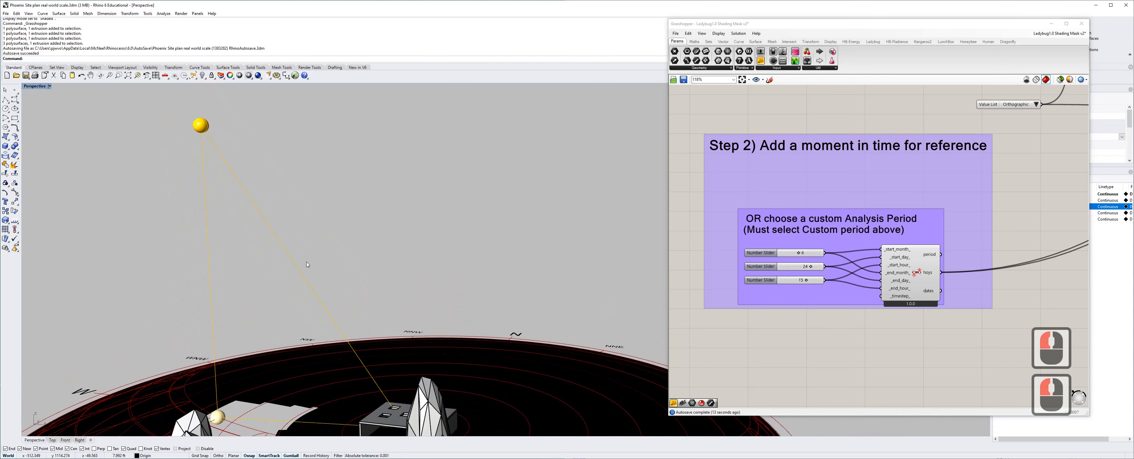
- Turn on the preview of the 3D sun path component
right_drag(1049, 150, 767, 265)
scroll(900, 224, down, 3)
right_drag(1022, 137, 793, 277)
right_drag(943, 203, 863, 232)
click(907, 243)
right_click(909, 242)
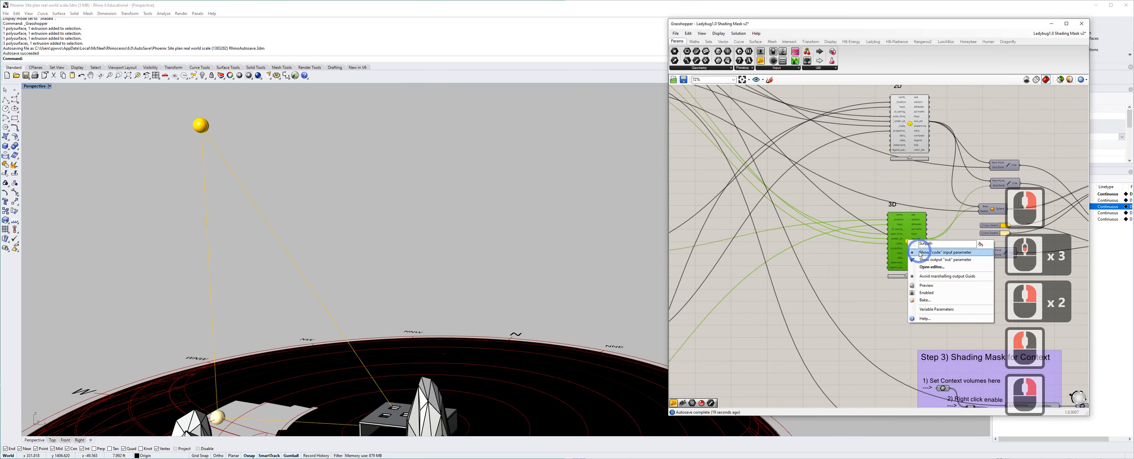
click(925, 286)
- Examine the sun ray passing through the roof opening to the center point inside the building, relative to the unmasked sky patch
right_drag(352, 230, 264, 252)
scroll(366, 238, up, 8)
scroll(370, 238, up, 4)
right_drag(367, 246, 343, 264)
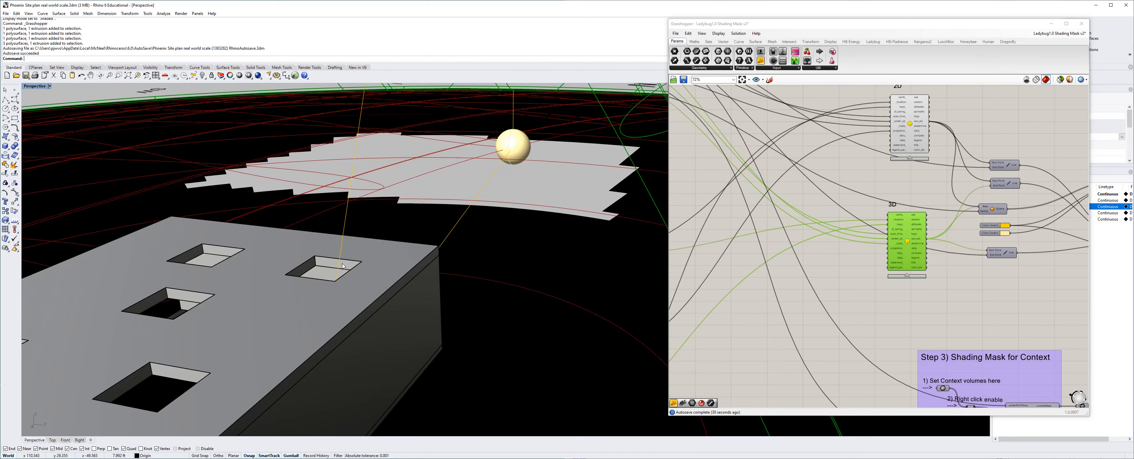
scroll(343, 266, up, 10)
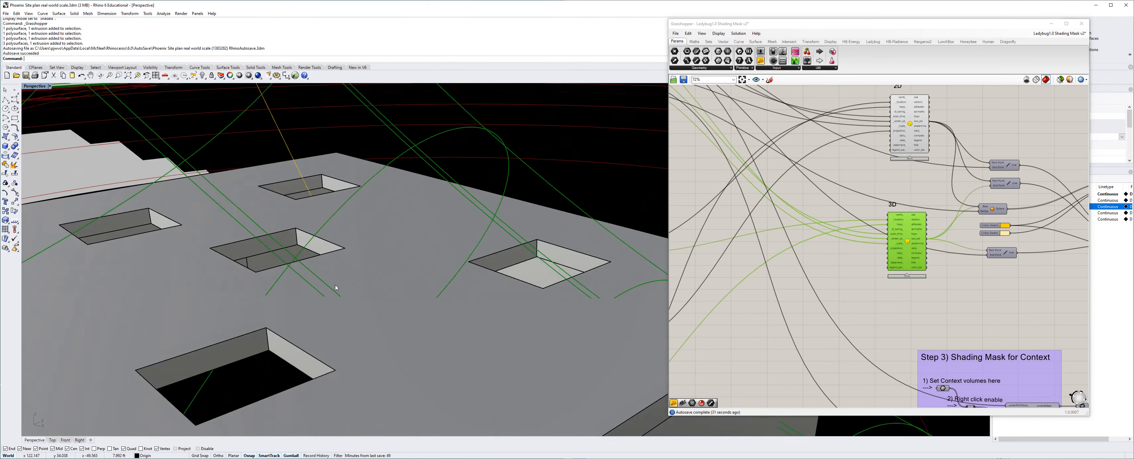
scroll(335, 288, up, 5)
scroll(425, 289, down, 10)
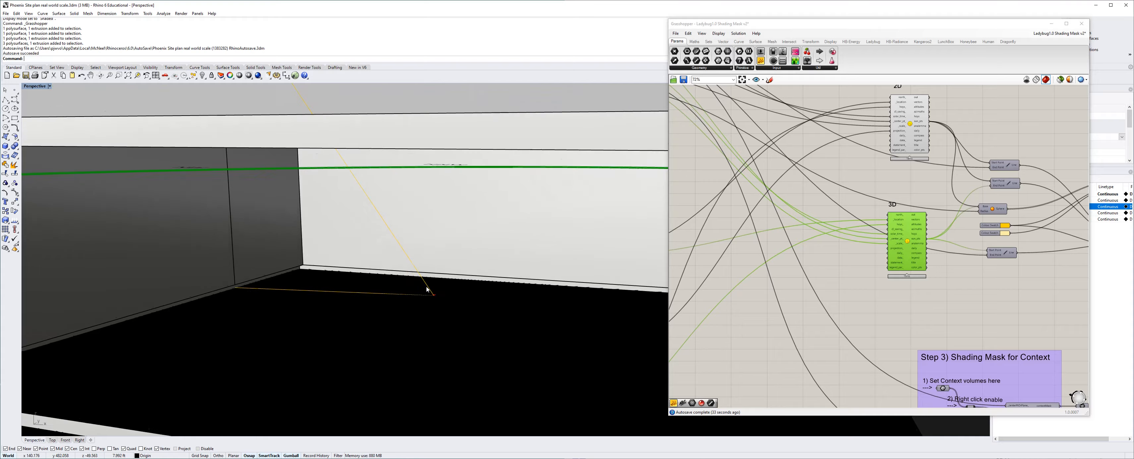
scroll(423, 289, down, 10)
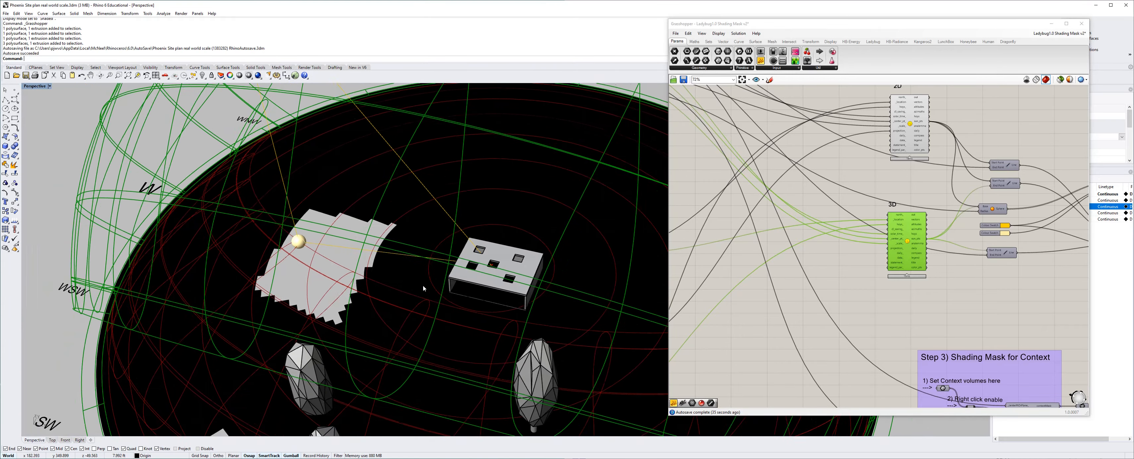